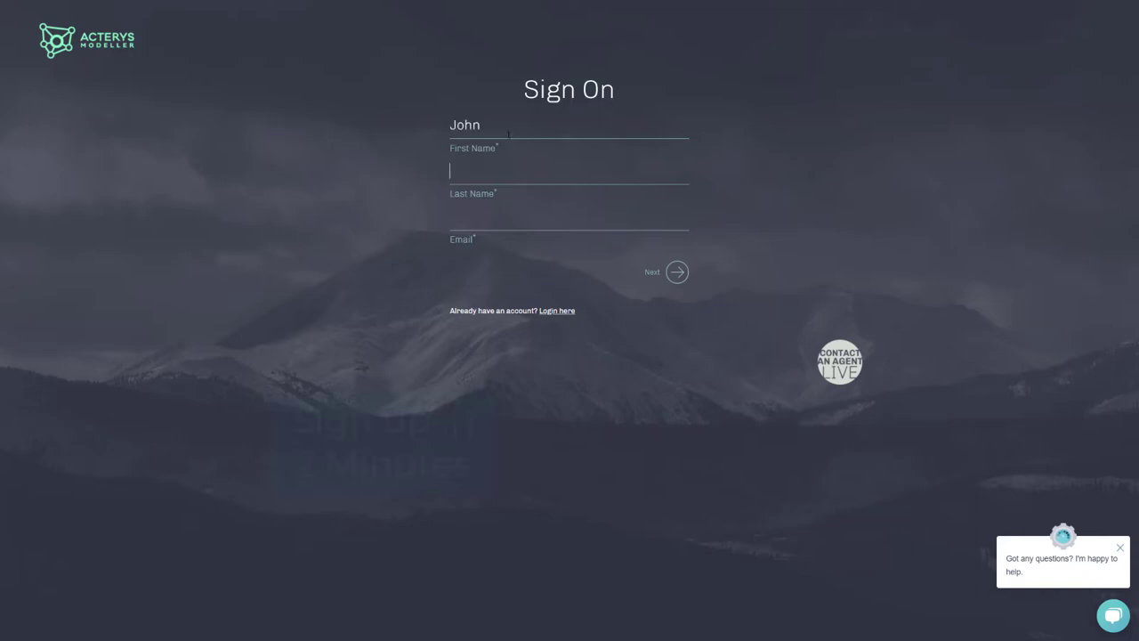
Step: Complete the sign-up with first name, last name and e-mail, choosing Consulting as the industry
text(Tester)
key(Tab)
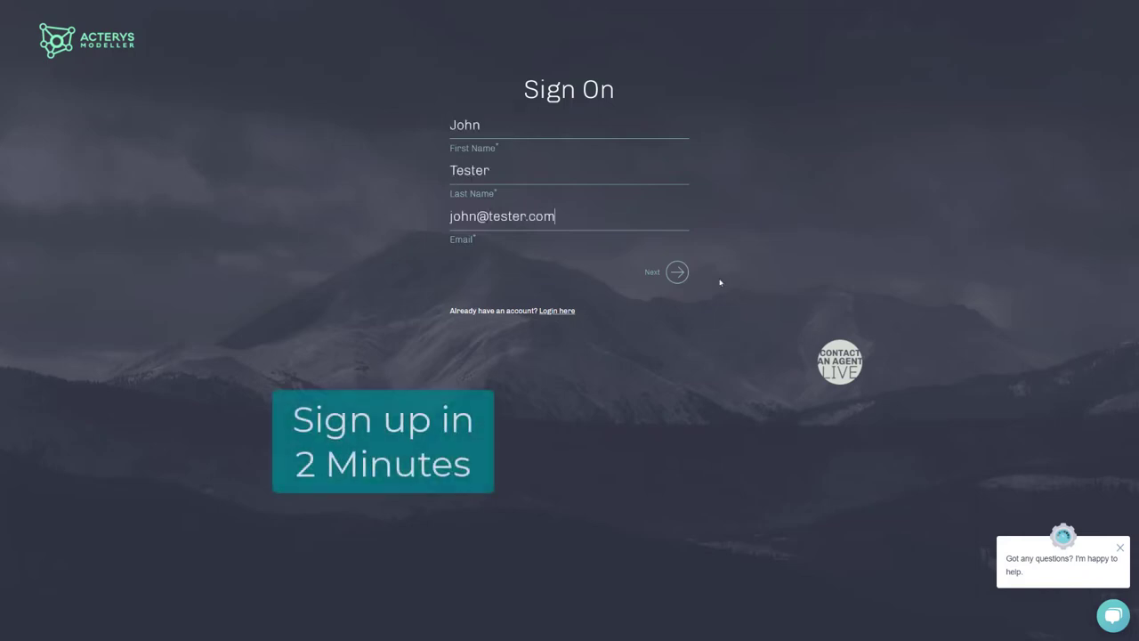
click(677, 272)
click(569, 124)
click(521, 213)
click(677, 281)
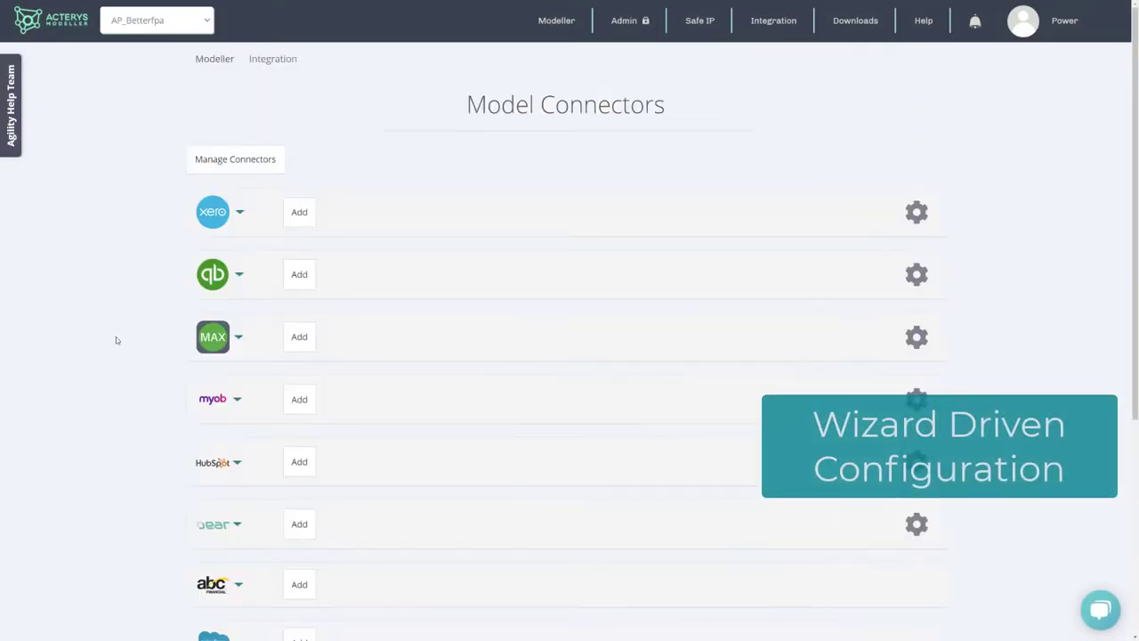
Step: Connect Xero's Demo Company (AU) to the model and bring up the currency cube's Currencies list
scroll(116, 340, down, 2)
scroll(115, 340, down, 1)
scroll(115, 340, down, 2)
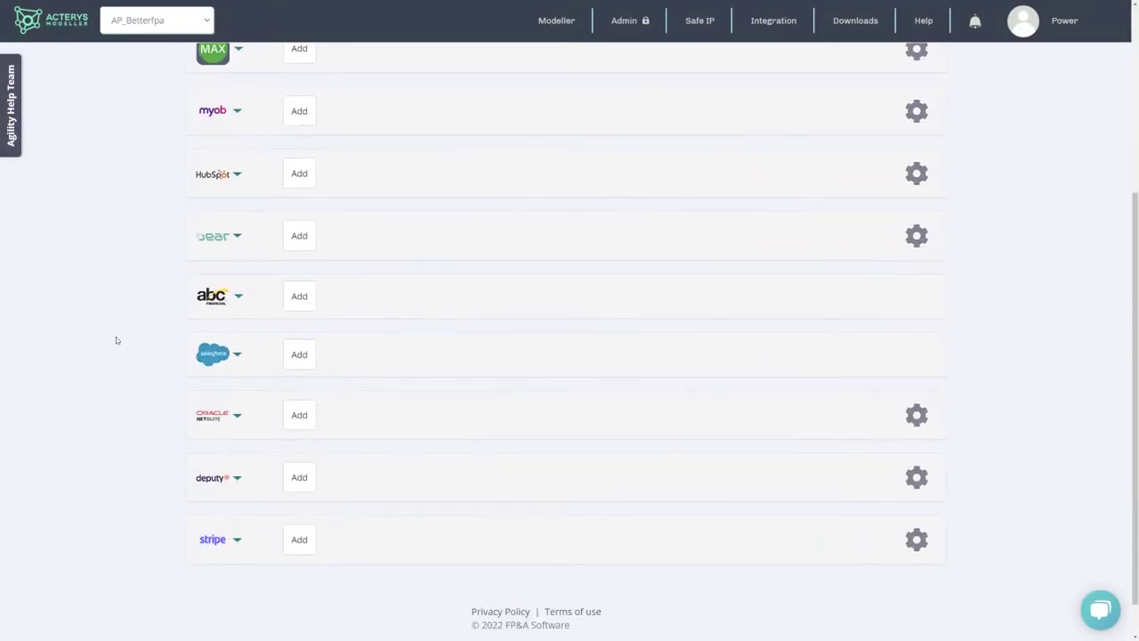
scroll(116, 340, up, 2)
scroll(115, 340, up, 1)
scroll(116, 338, up, 1)
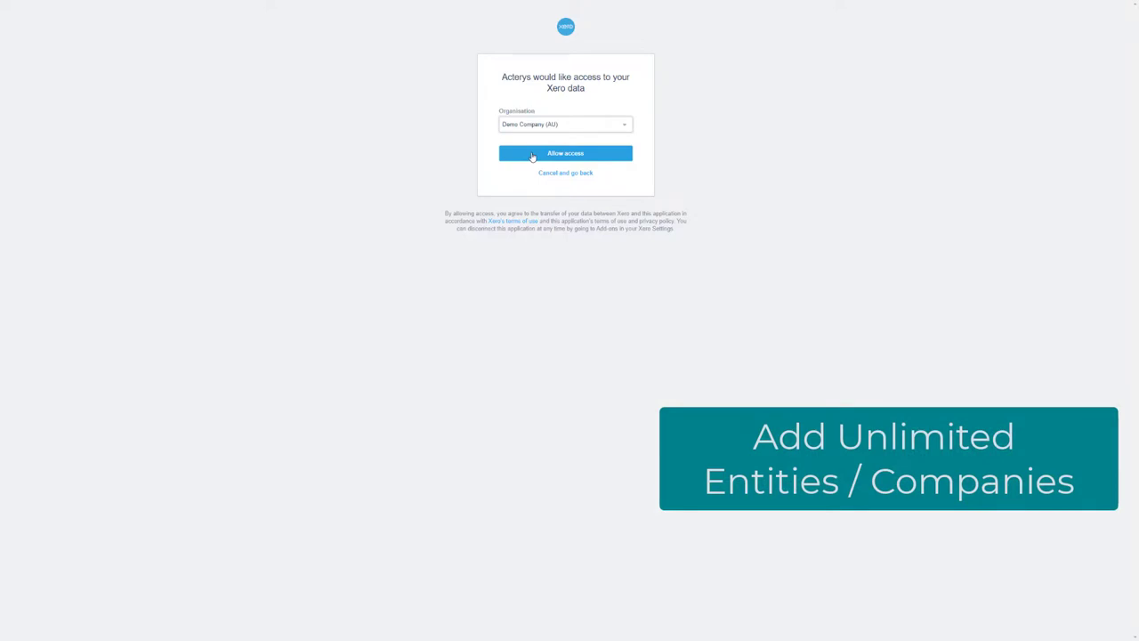
click(532, 156)
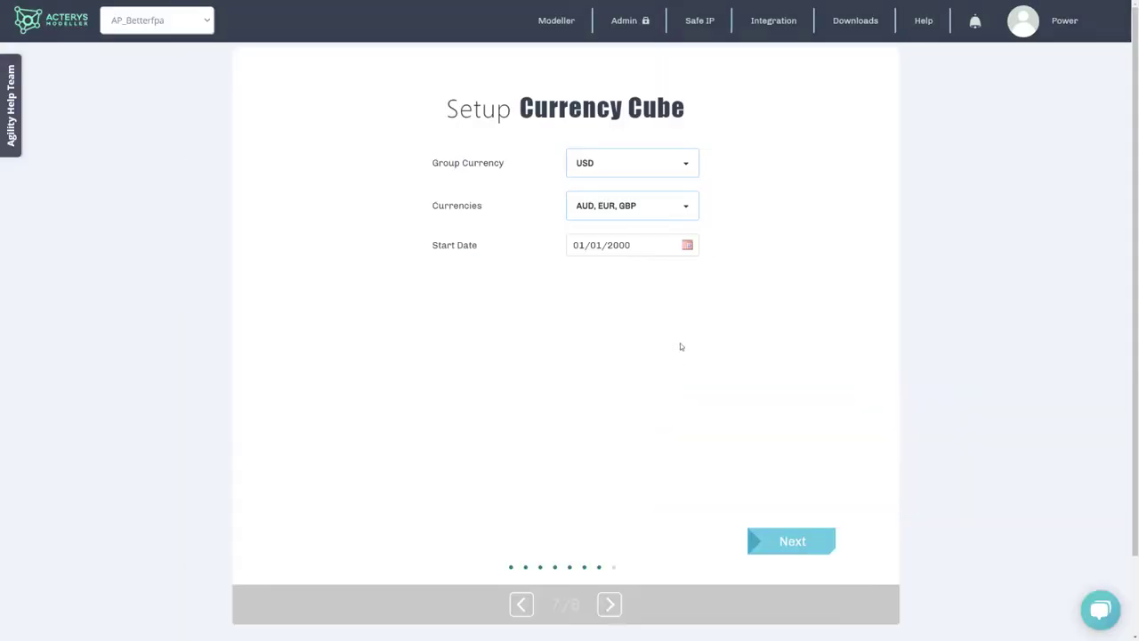
click(686, 212)
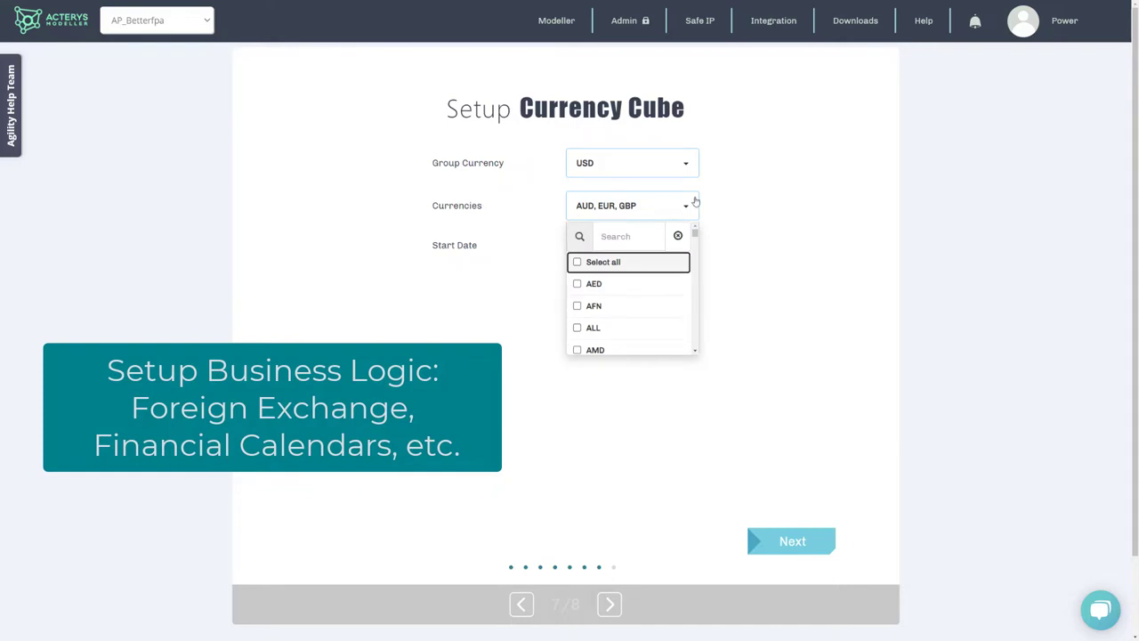
Step: Search for SGD and tick it as an extra currency in the currency cube
text(GD)
click(607, 286)
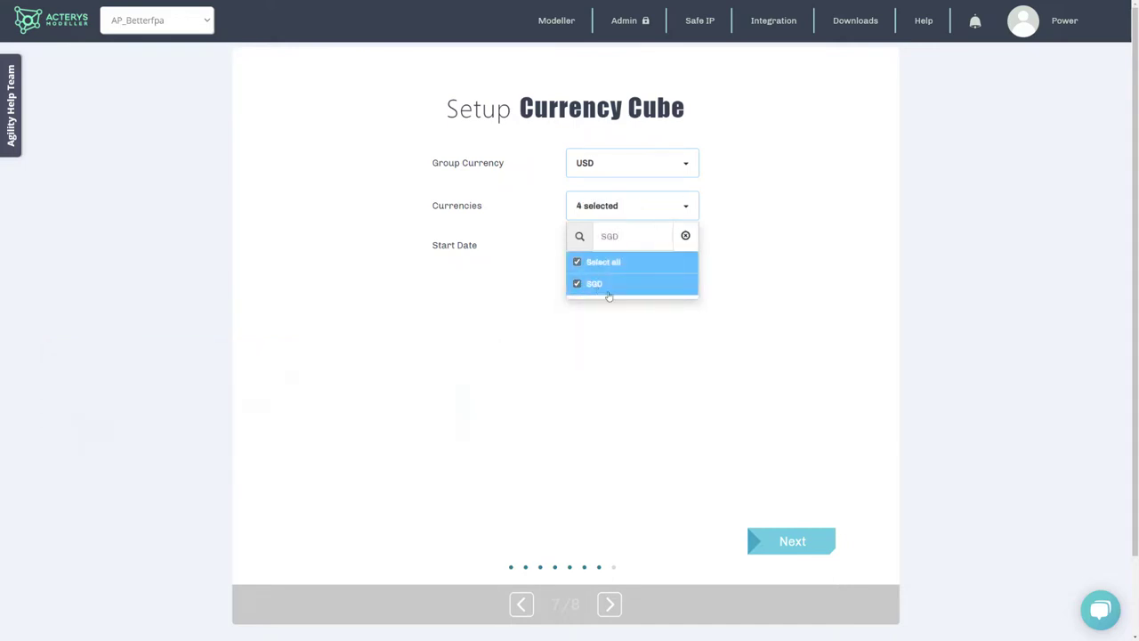
click(746, 310)
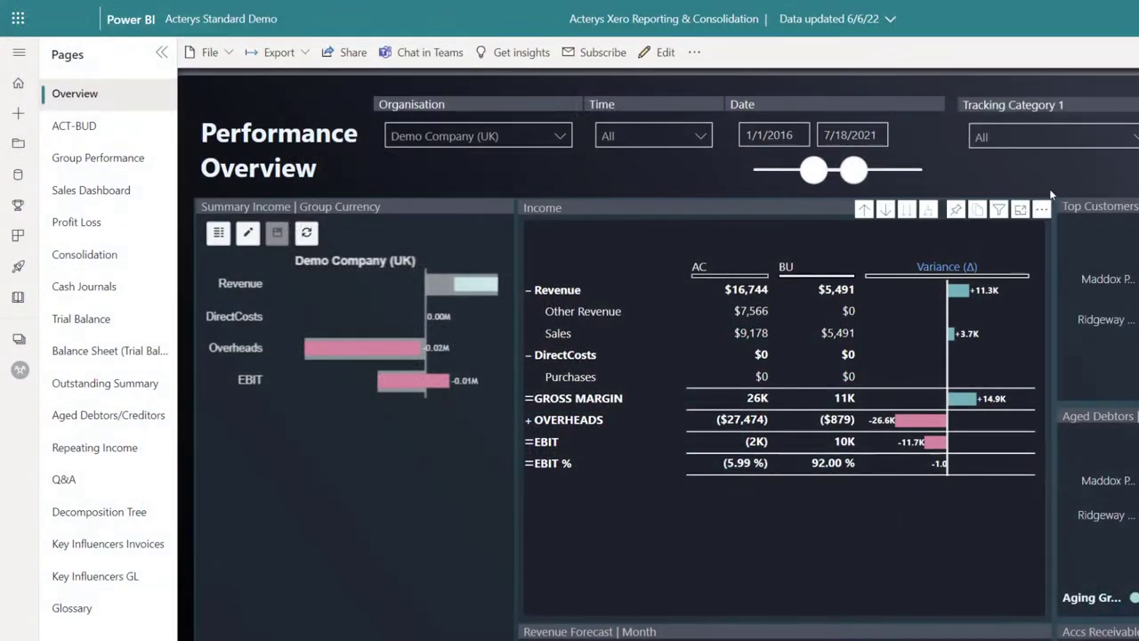
Step: Set the Organisation slicer to Select all for a consolidated view
click(539, 136)
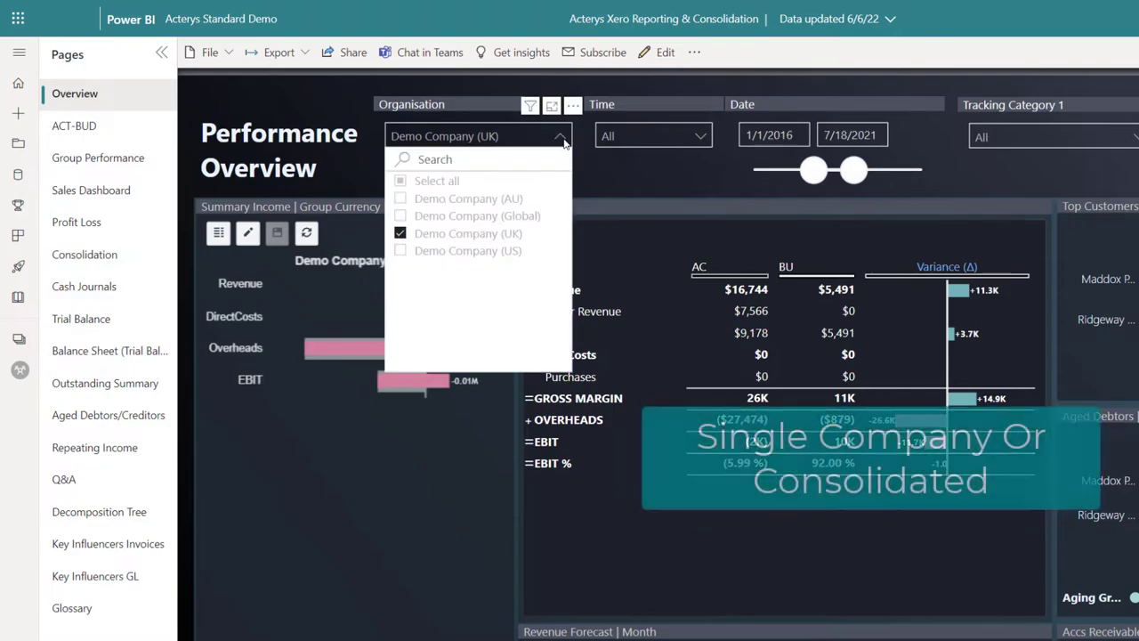
click(432, 182)
click(589, 178)
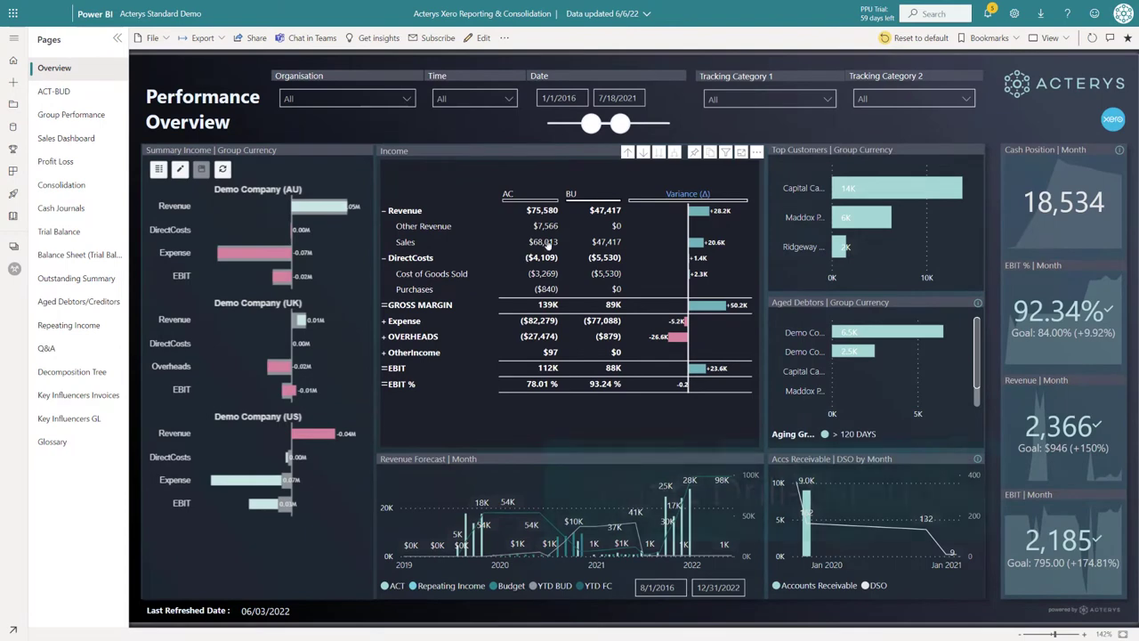
Step: Try a Tracking Category 1 selection, reset it to All, and show the AI insights
mouse_move(547, 277)
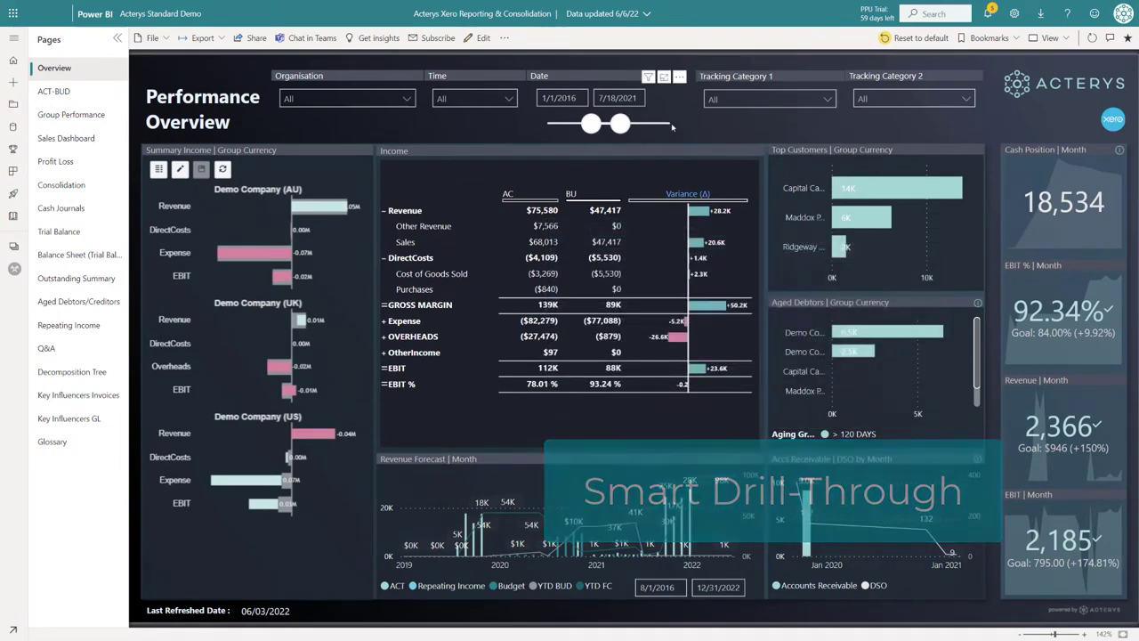
click(834, 99)
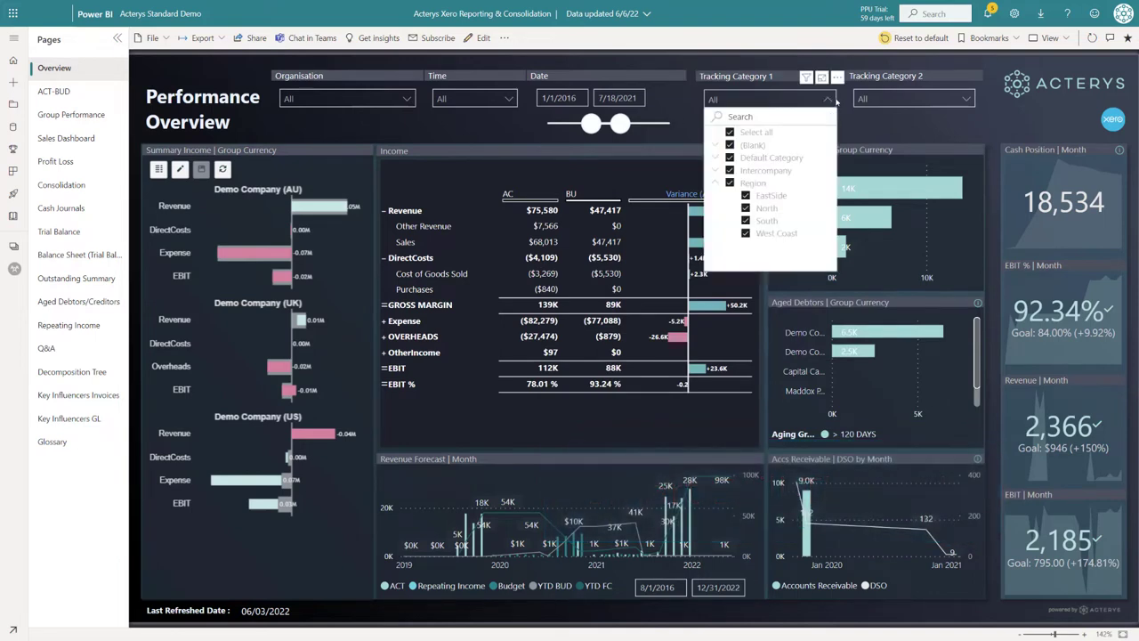
click(746, 208)
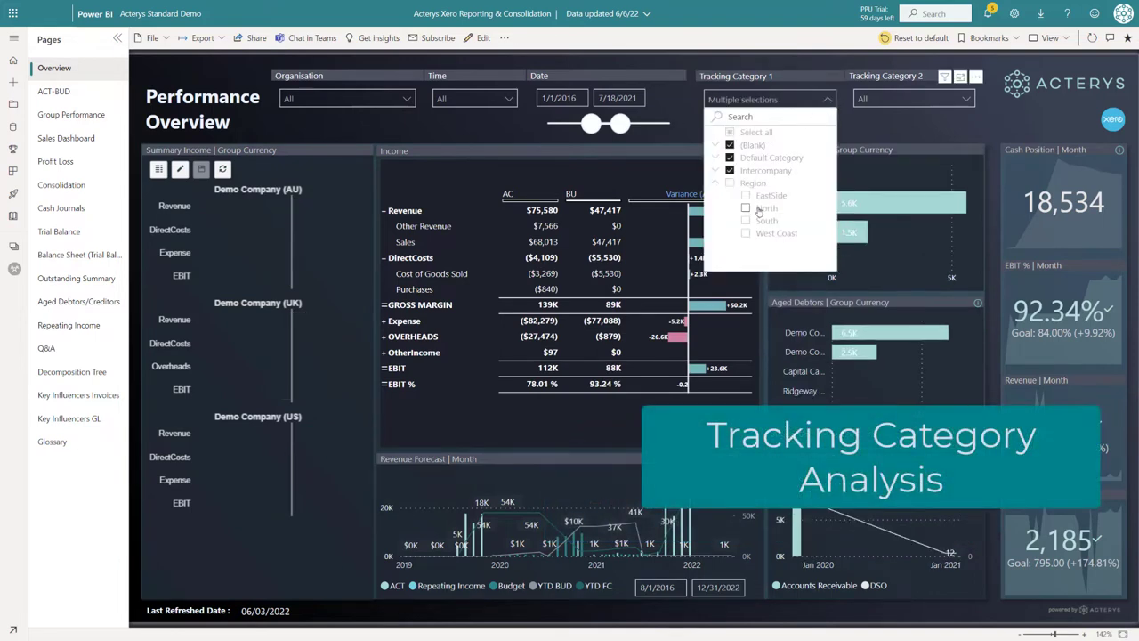
click(856, 125)
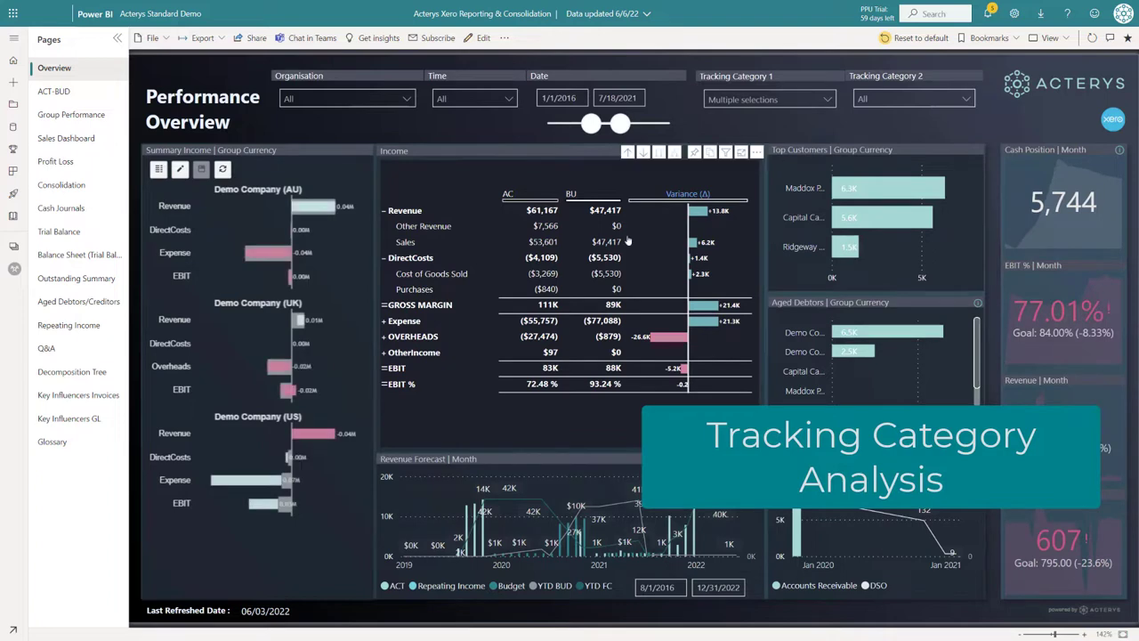
click(826, 101)
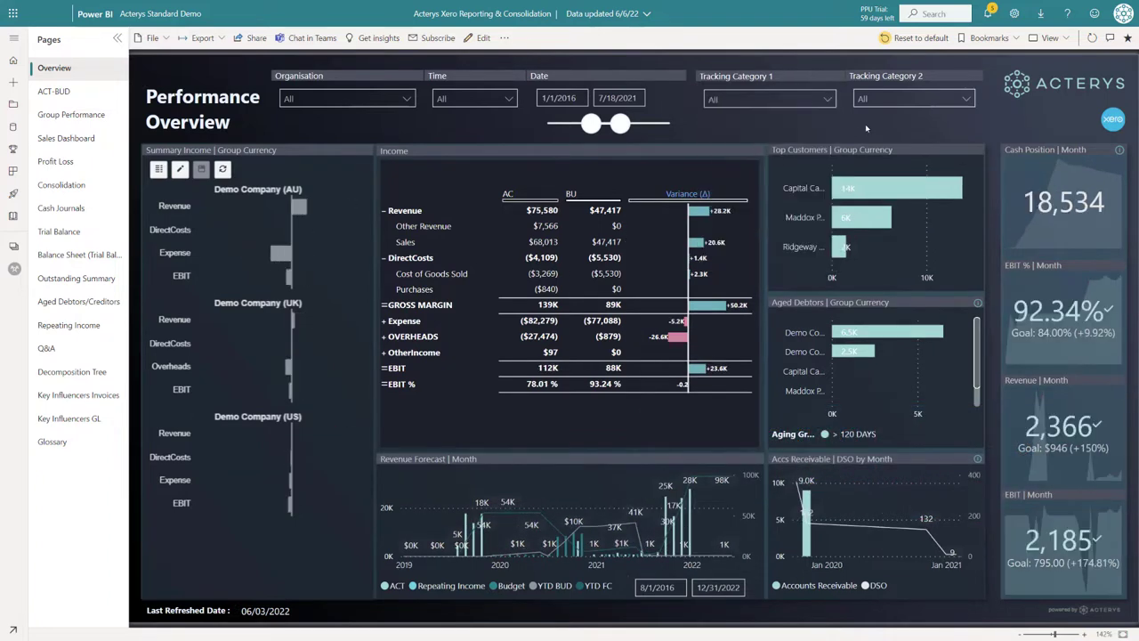
click(368, 40)
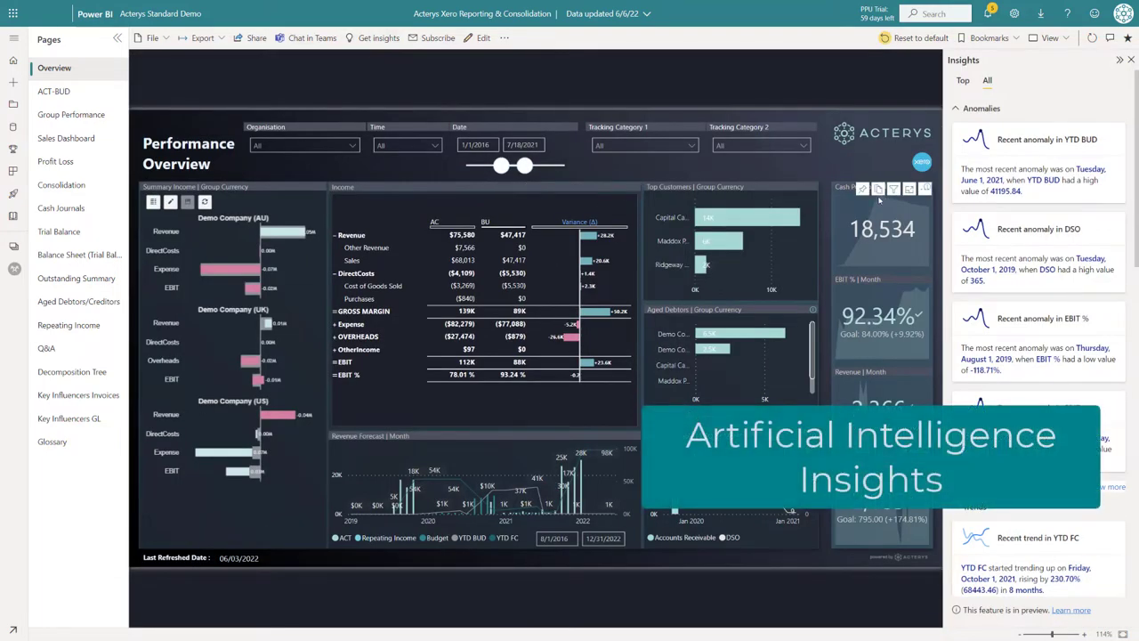
Step: Open the upward trend in YTD FC insight and scroll through its explanations
scroll(972, 177, down, 5)
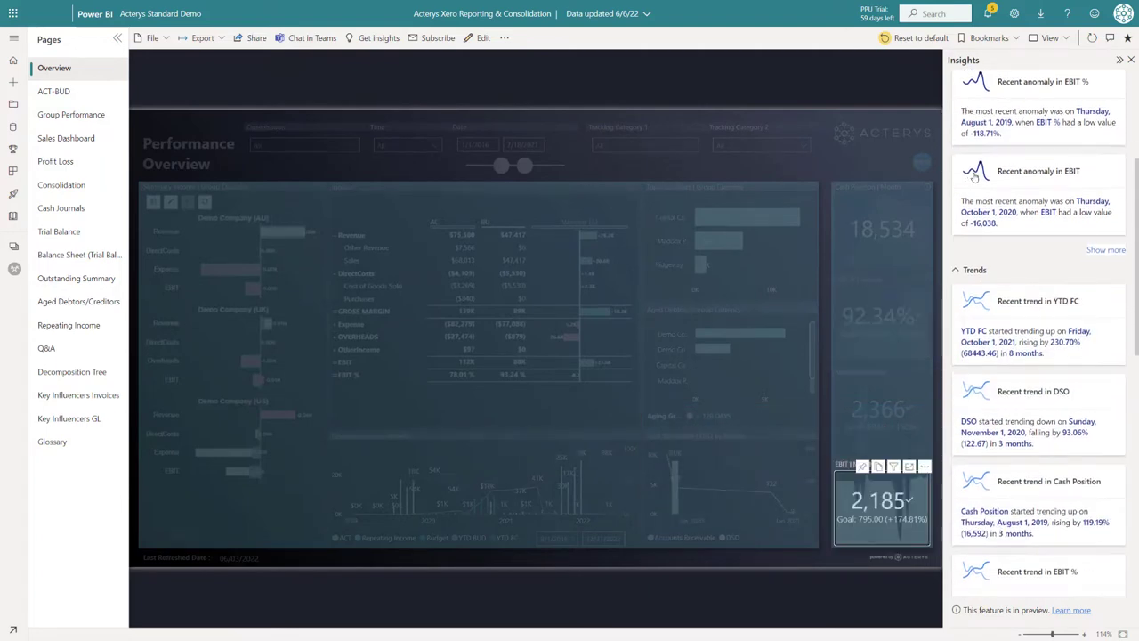
scroll(973, 175, down, 2)
click(1004, 258)
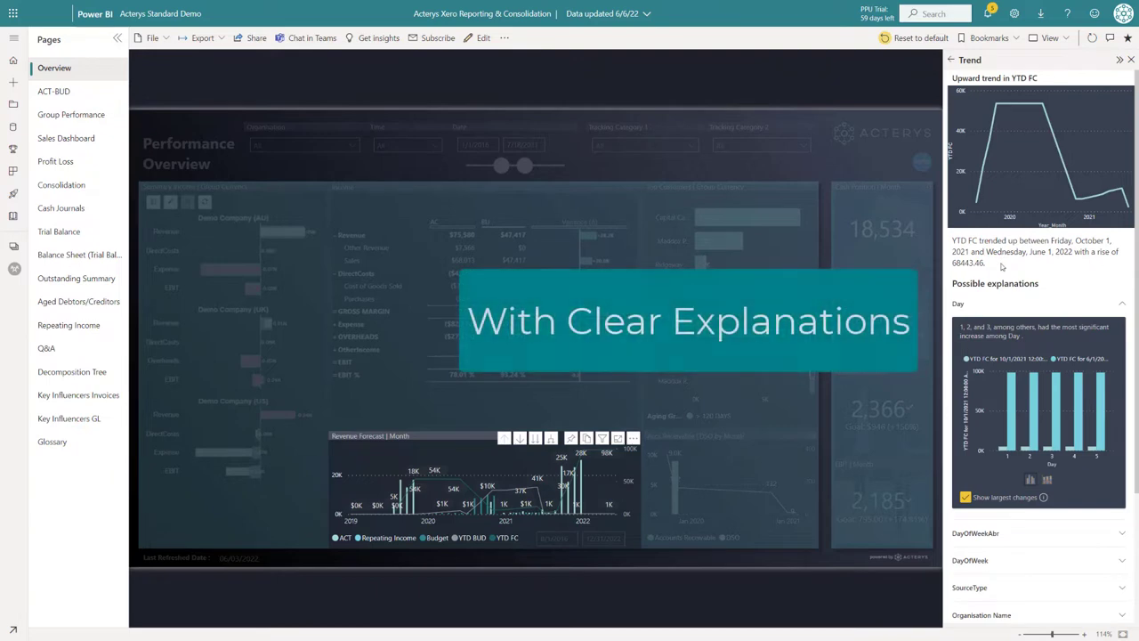
scroll(1001, 266, down, 1)
scroll(1001, 266, down, 1)
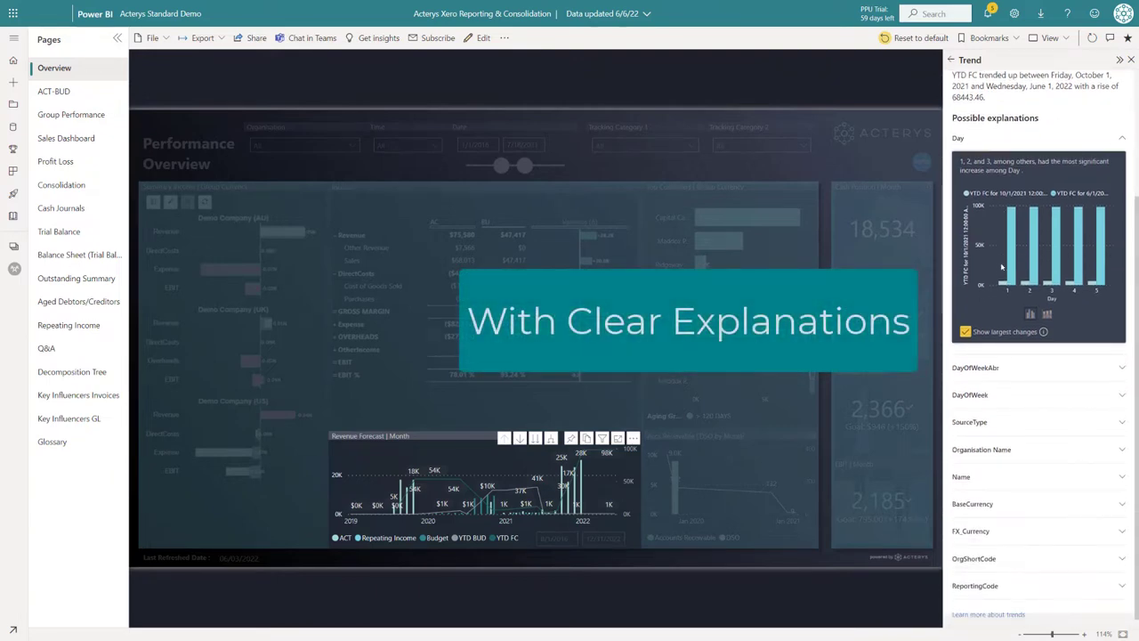
scroll(1001, 265, up, 2)
scroll(1001, 265, down, 2)
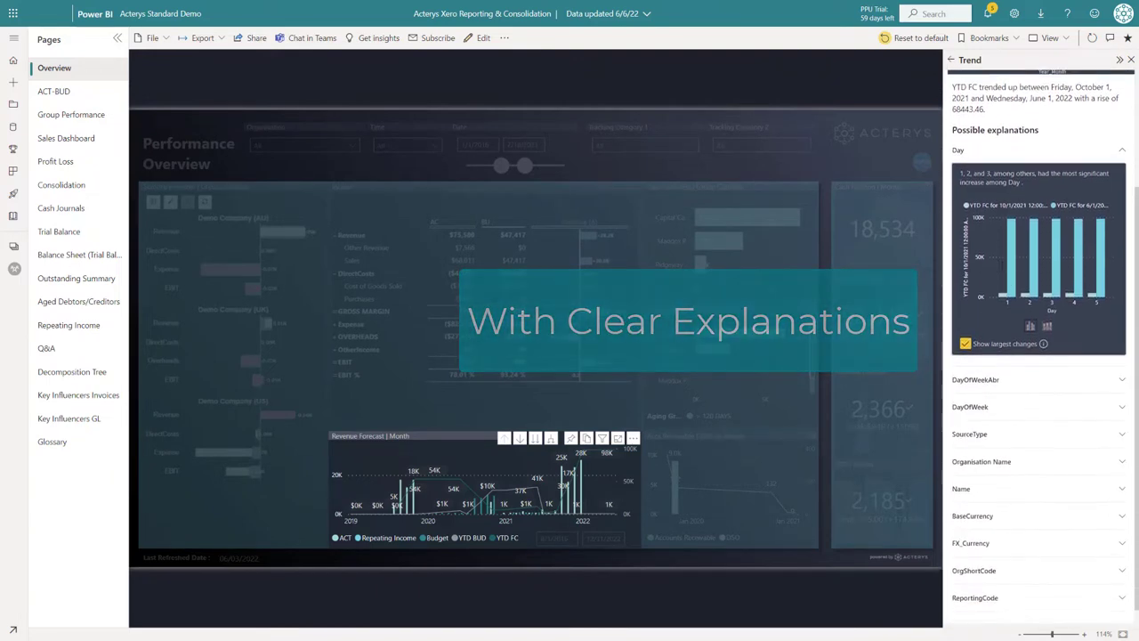
Step: Expand the Organisation Name explanation chart, then return and open the ACT-BUD page
click(1122, 451)
scroll(1120, 454, down, 1)
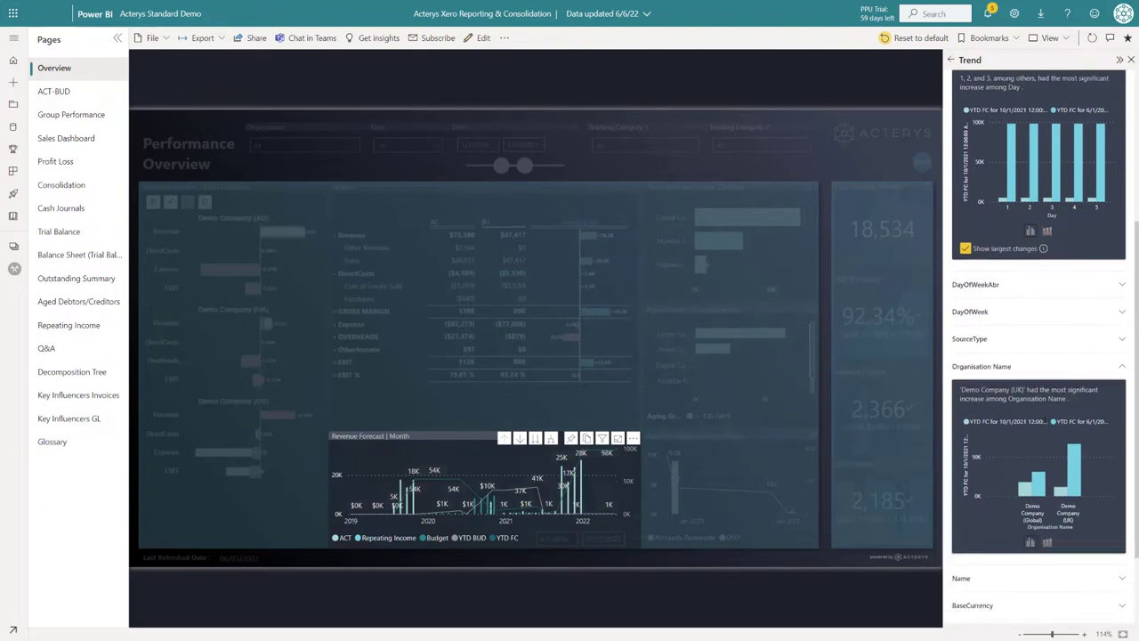
scroll(1013, 439, up, 3)
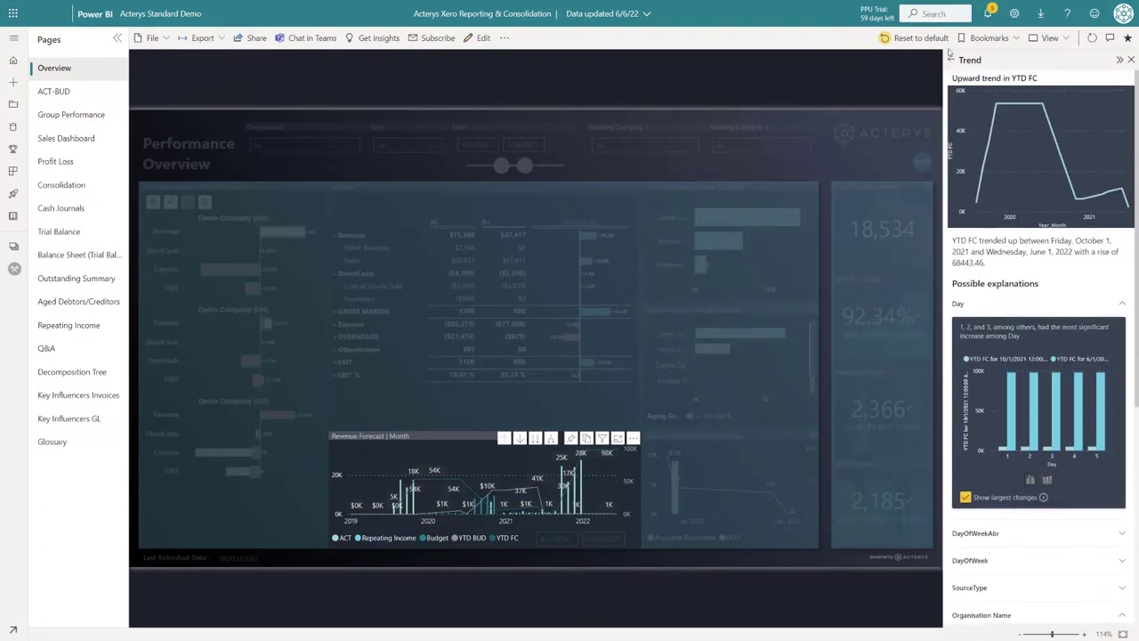
click(949, 57)
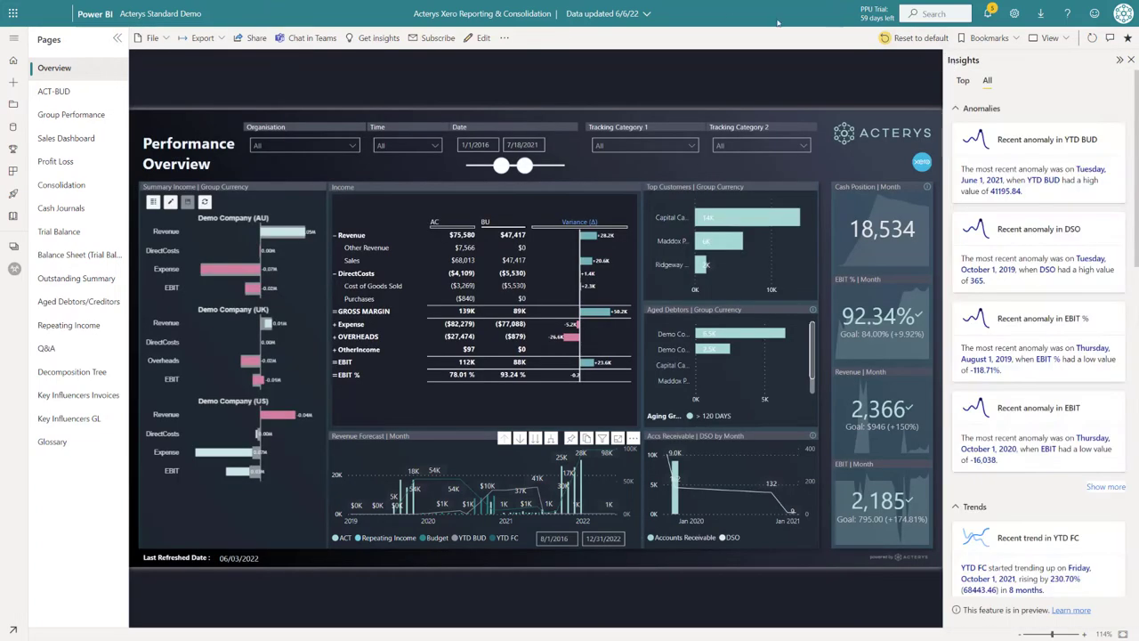
click(62, 95)
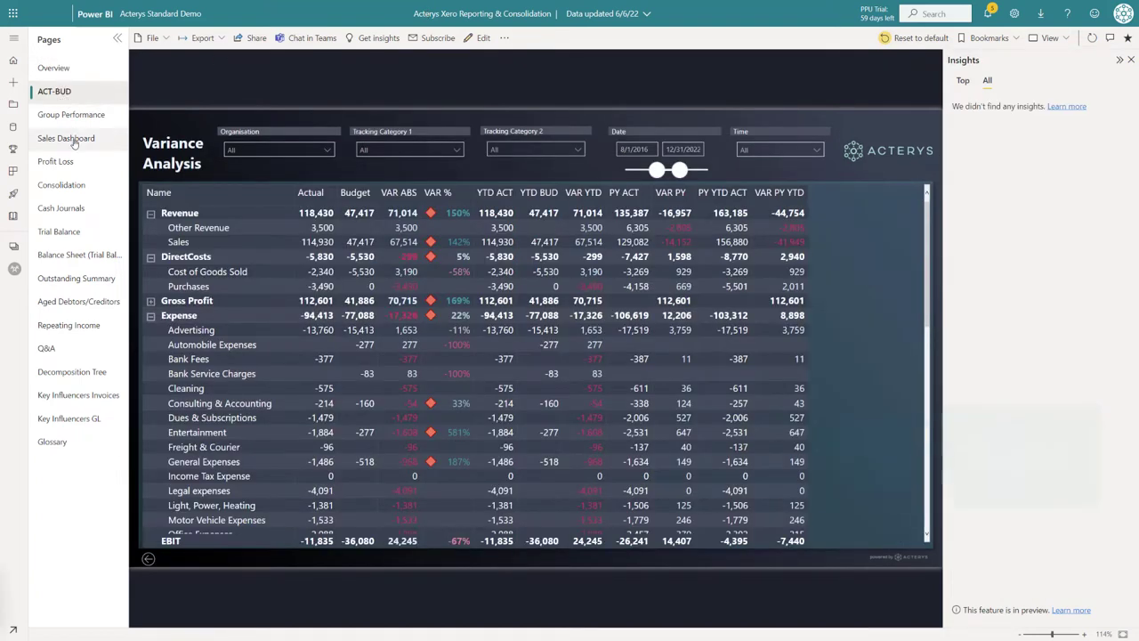
Step: On the Sales Dashboard, cross-filter the visuals to PMD, then clear the filter
click(74, 142)
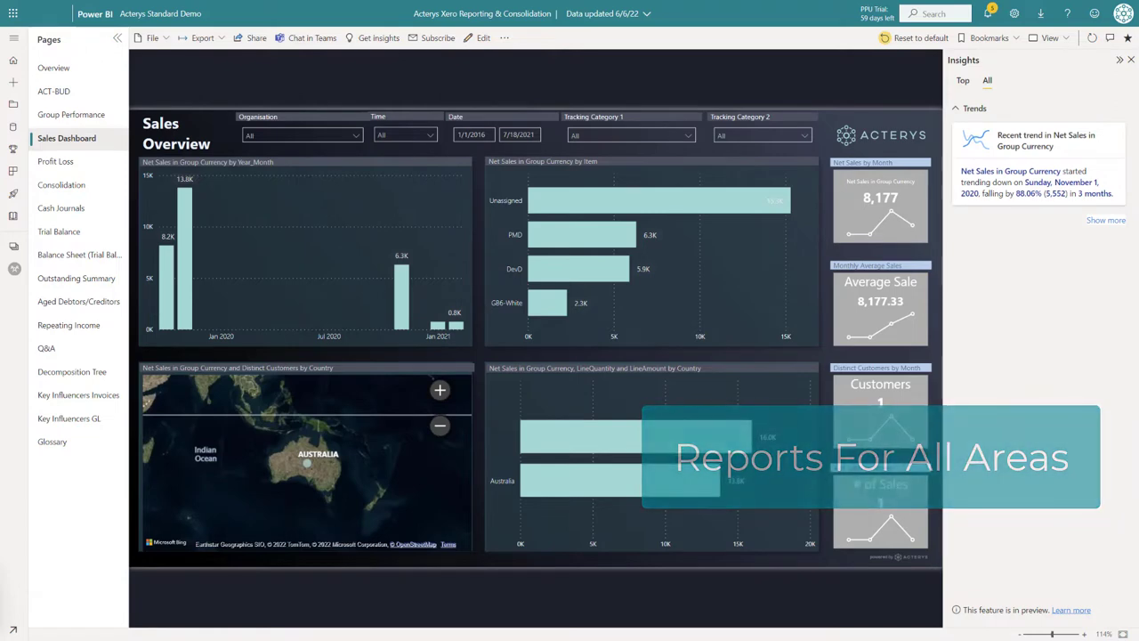
click(584, 239)
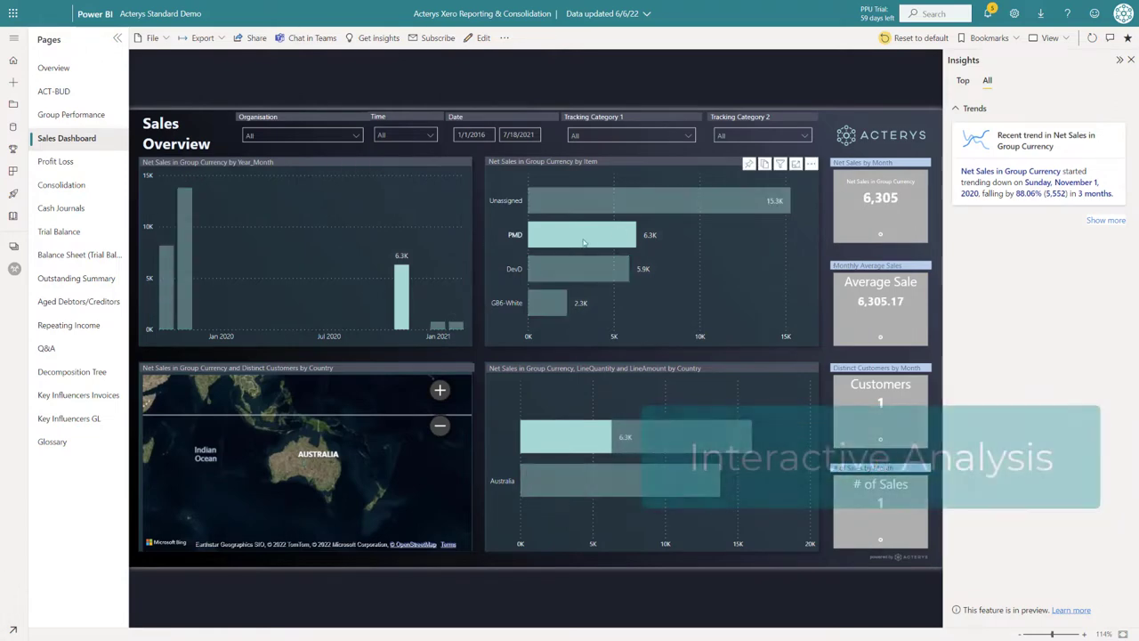
mouse_move(607, 318)
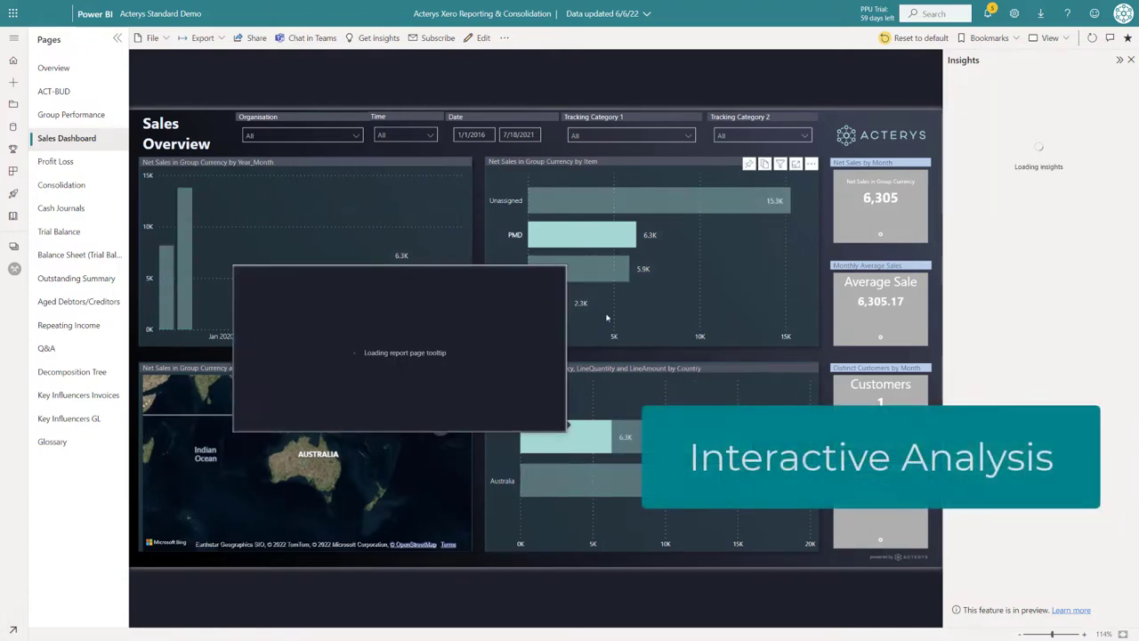
click(686, 244)
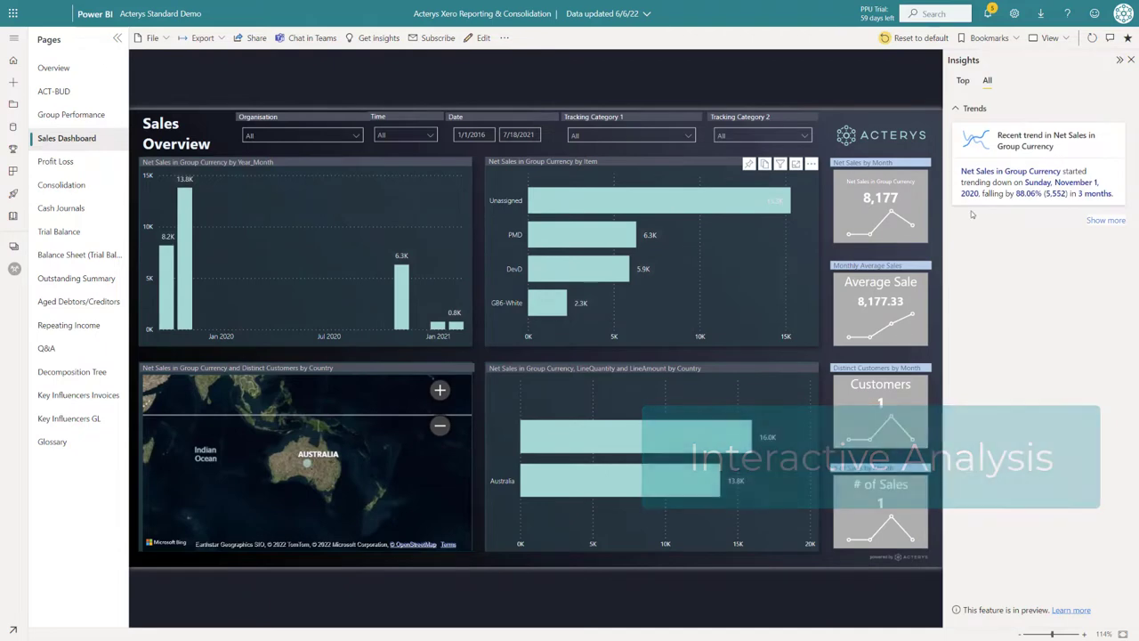
Step: Review the net sales downward trend details, then open the Profit Loss page
click(1041, 185)
mouse_move(1041, 185)
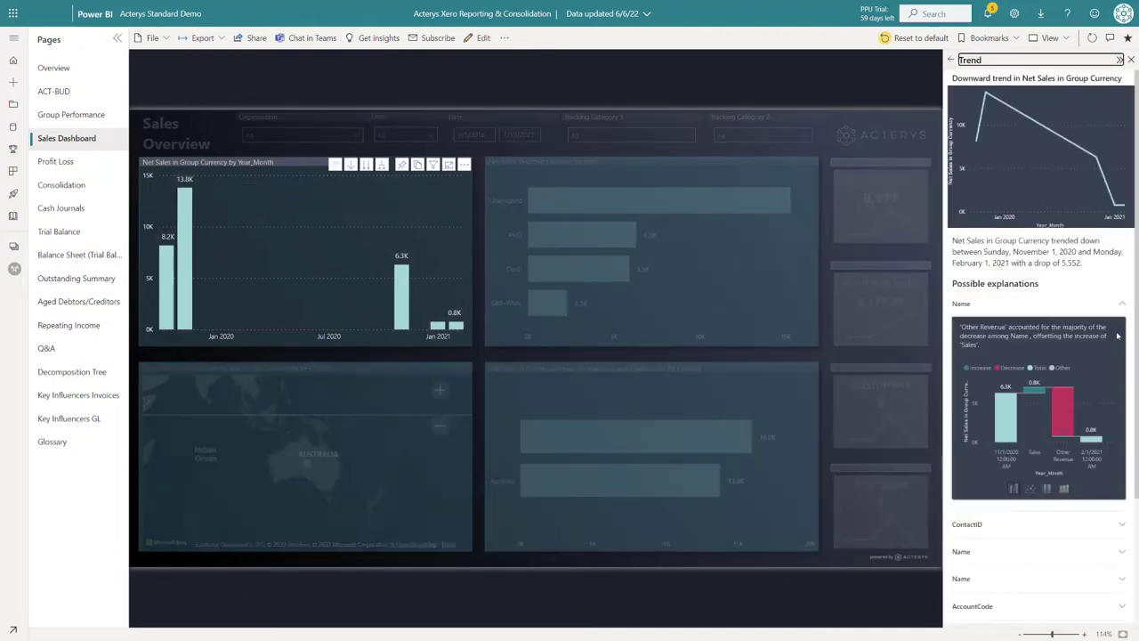
scroll(1108, 334, down, 1)
scroll(1108, 333, down, 1)
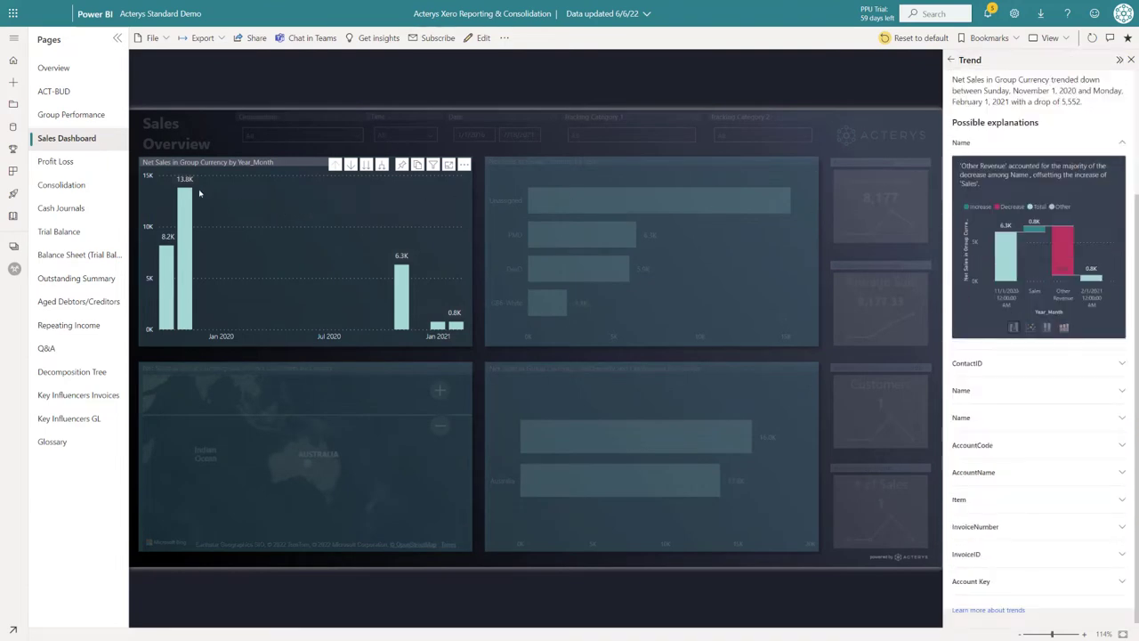
click(87, 166)
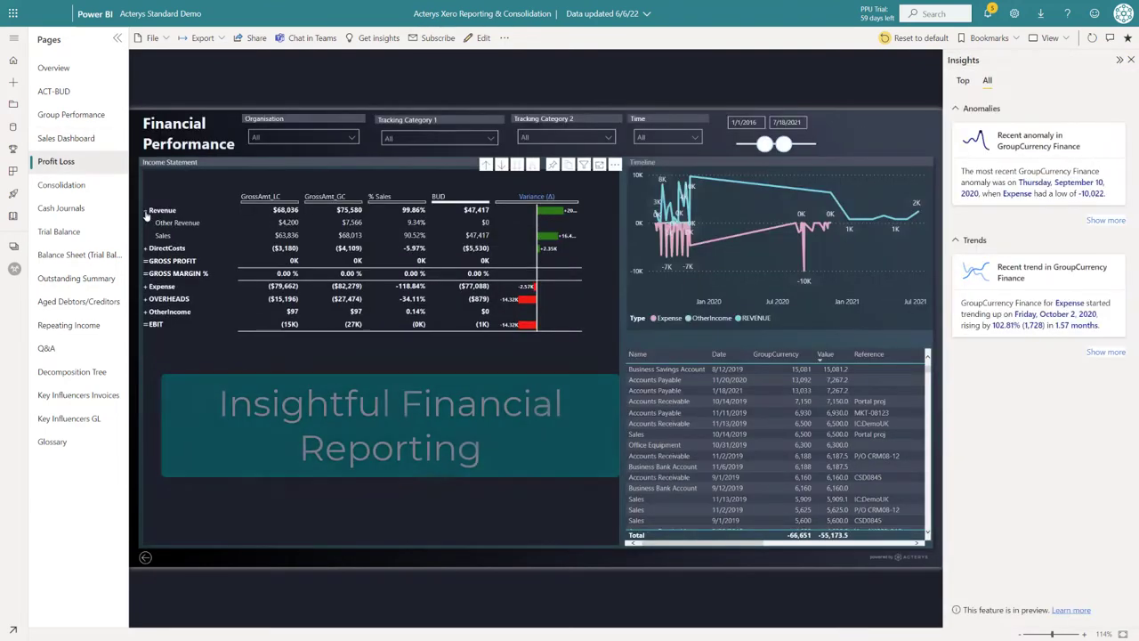
Step: Filter the Income Statement to the Sales line, clear it, and open Consolidation
click(348, 236)
click(408, 264)
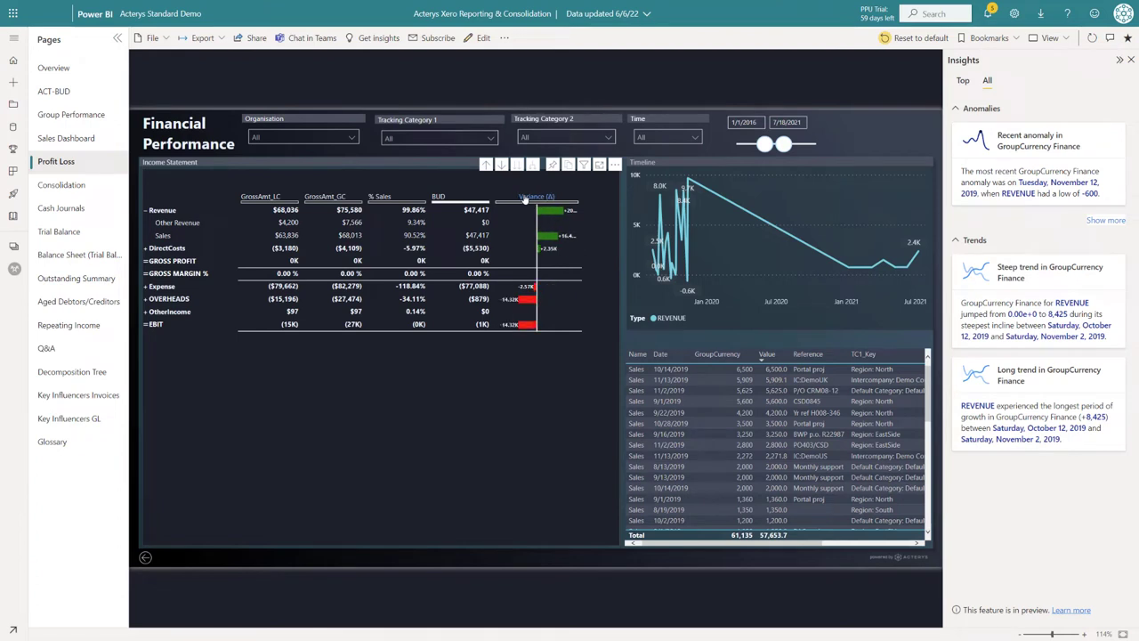
click(84, 188)
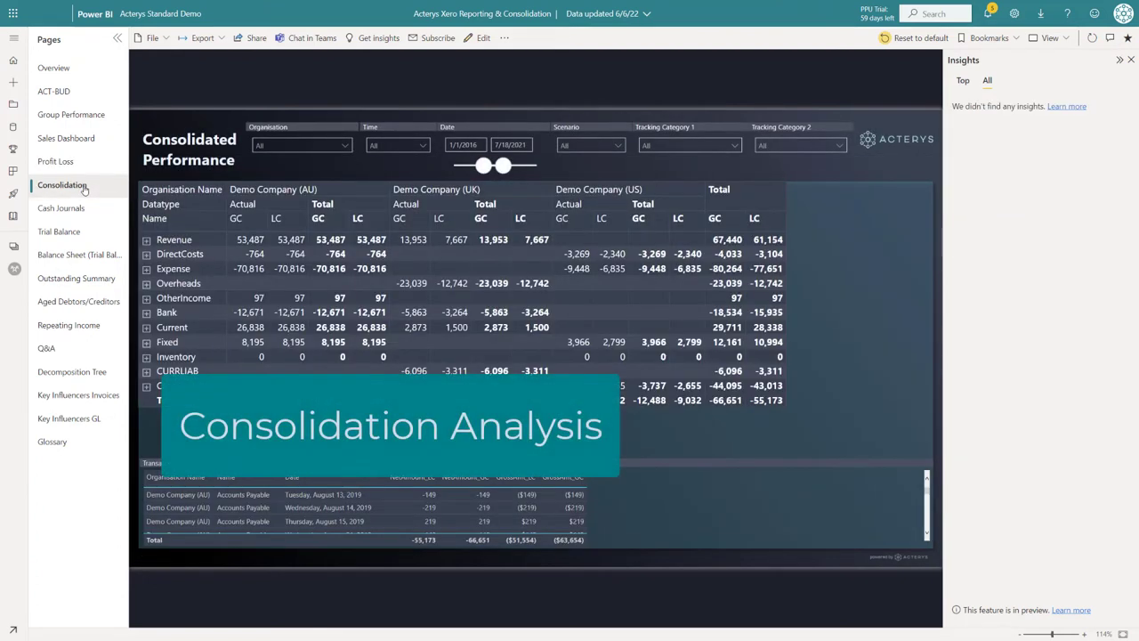
Step: Expand Revenue into sub-accounts, then view the Outstanding Summary and Aged Debtors/Creditors pages
click(146, 241)
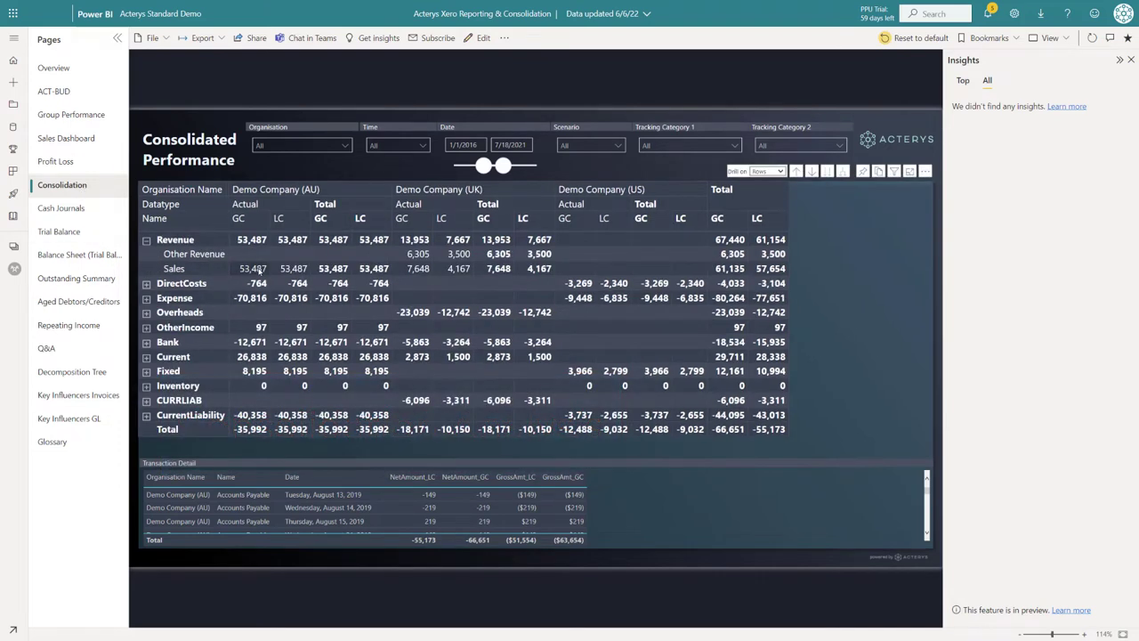
mouse_move(258, 269)
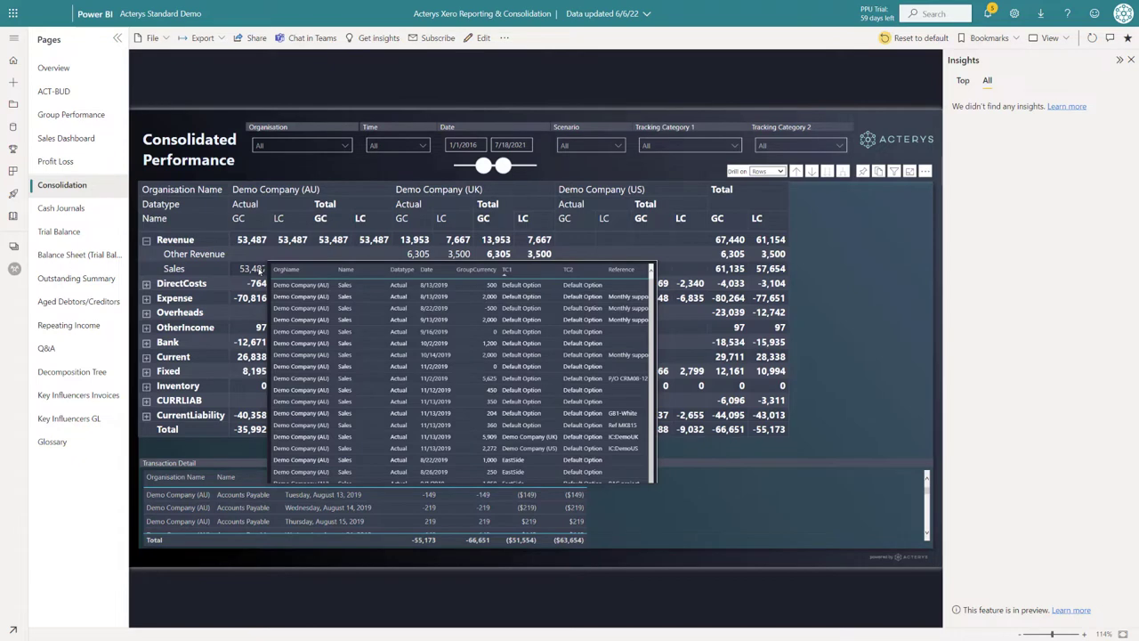
click(111, 279)
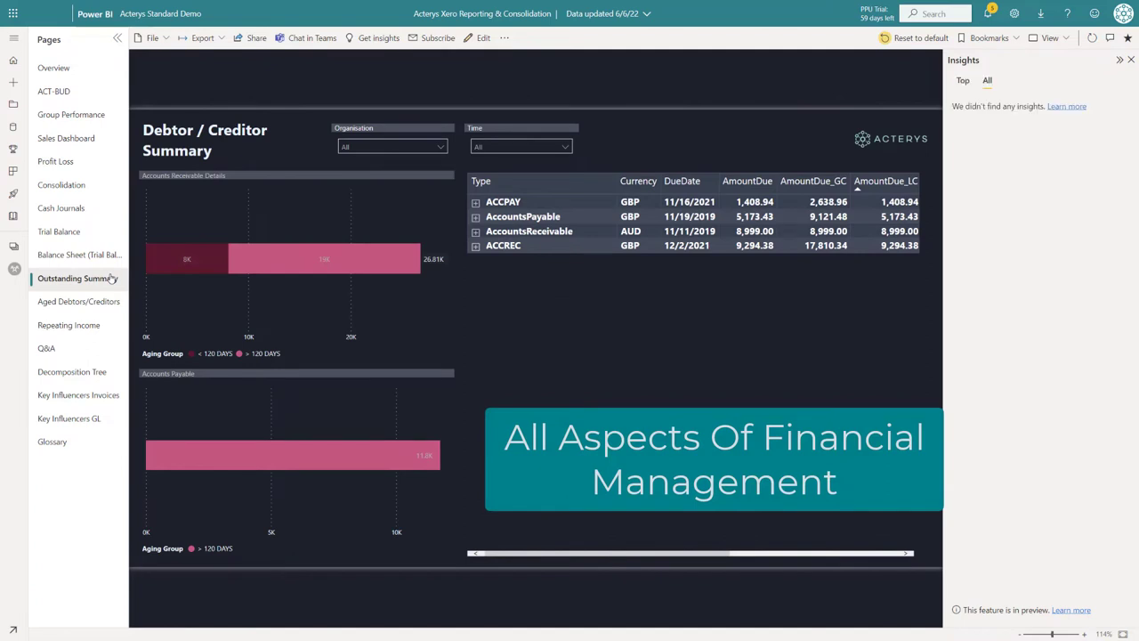
click(108, 301)
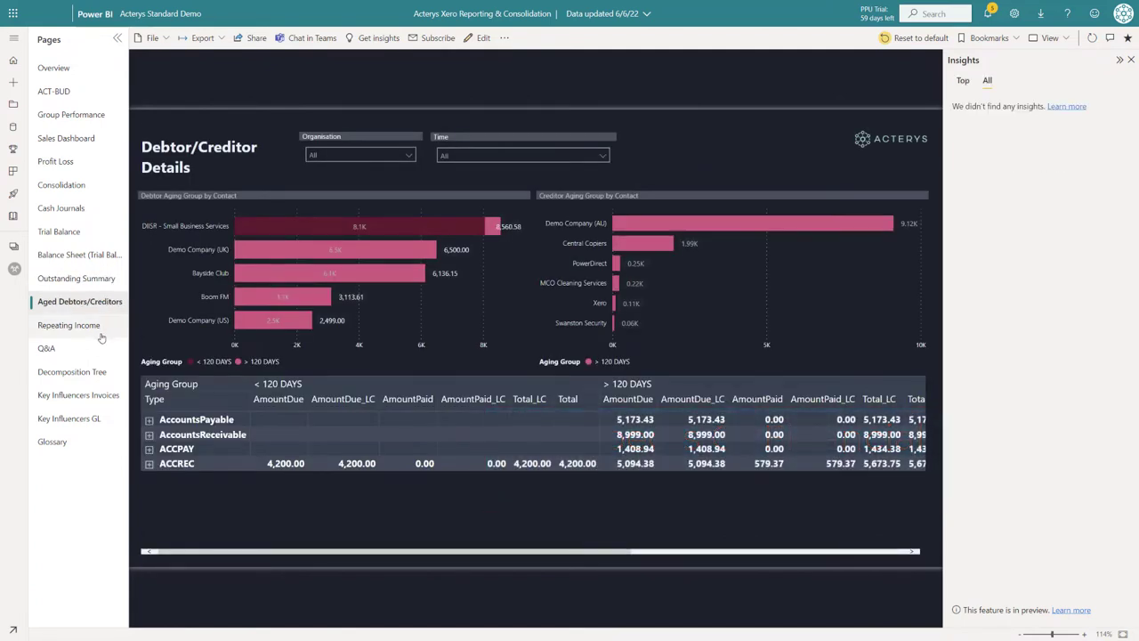
Step: Break Demo Company (UK) down by ContactName, then DIISR - Small Business Services by Region and TC1
click(100, 372)
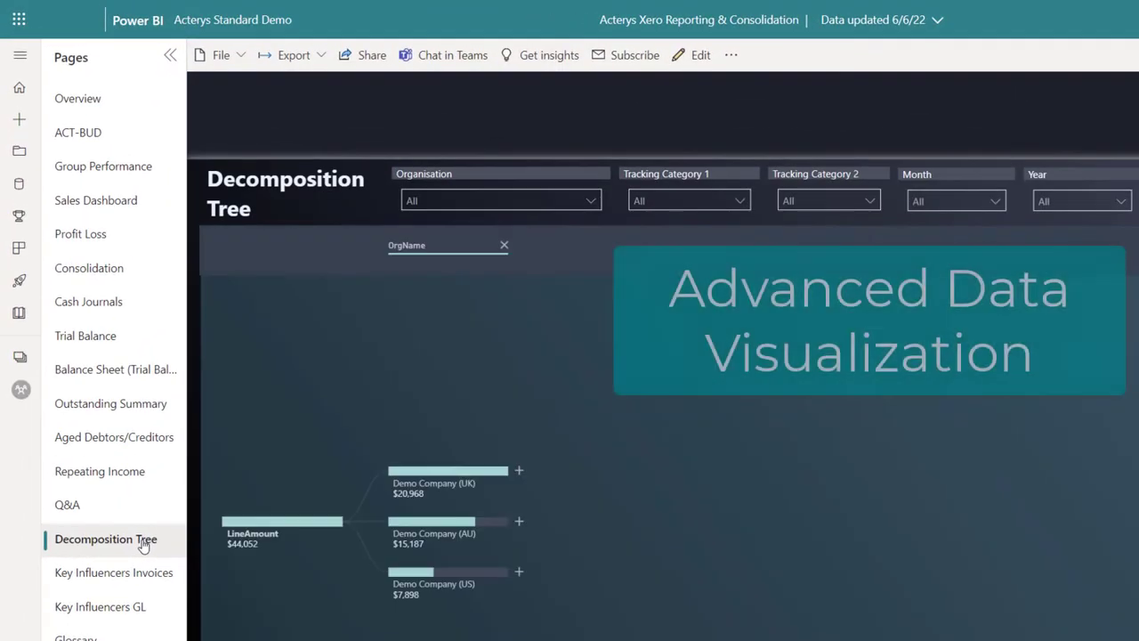
click(520, 472)
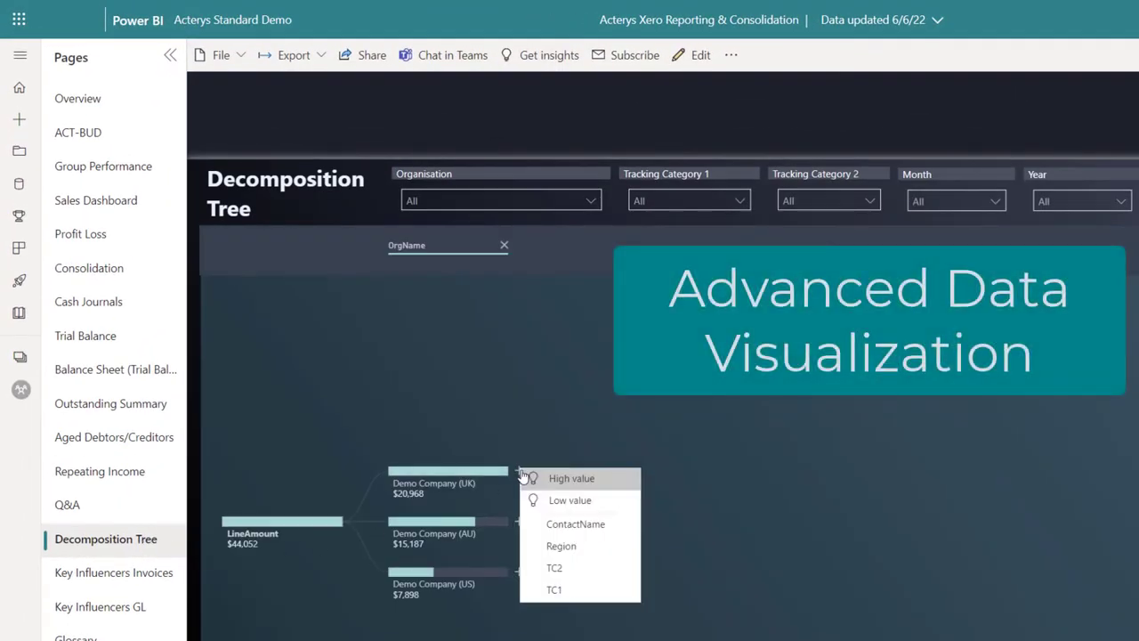
click(561, 528)
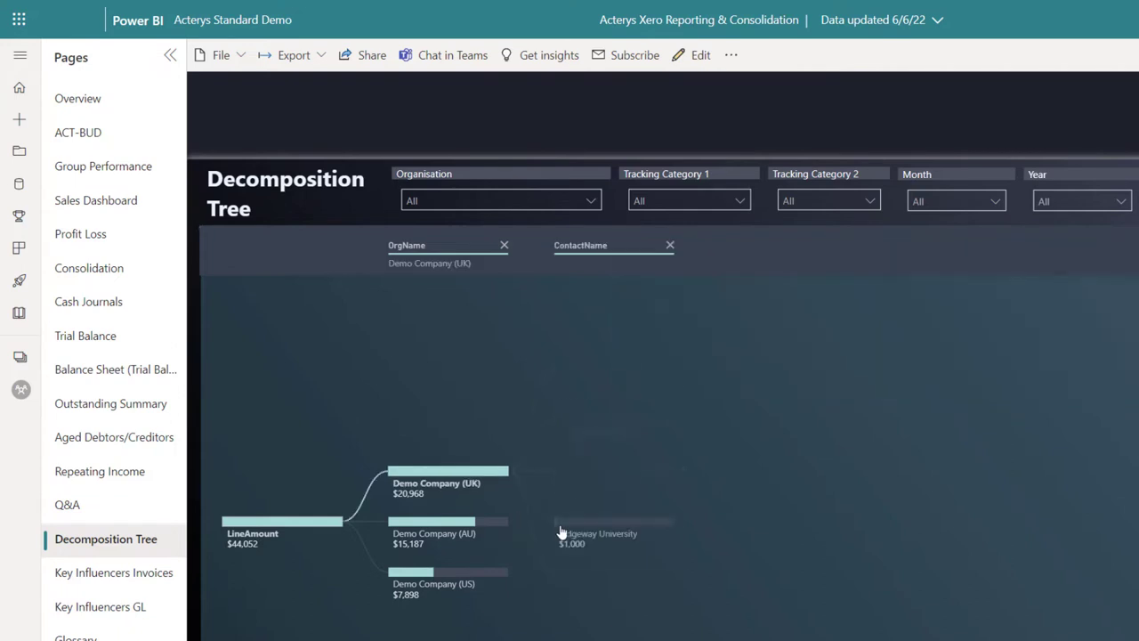
click(684, 371)
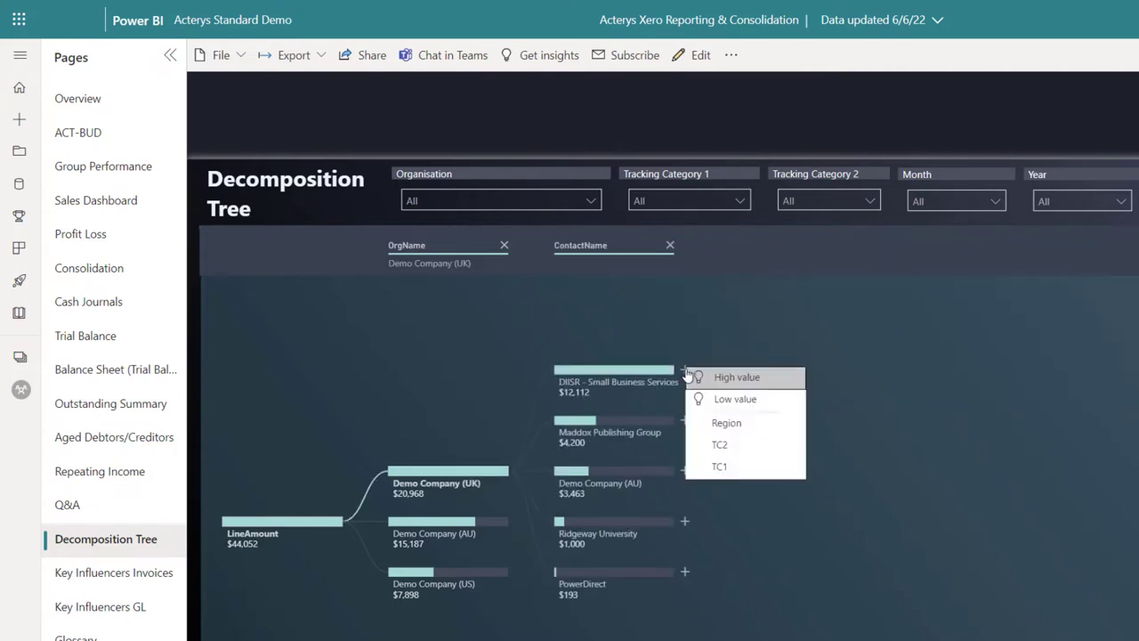
click(728, 423)
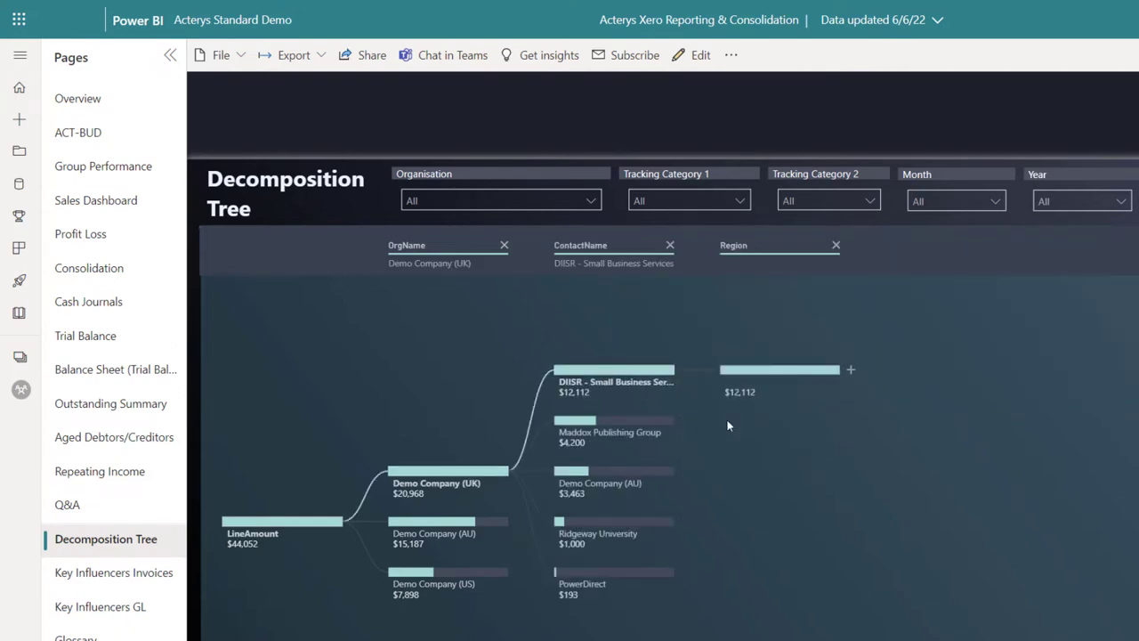
click(851, 372)
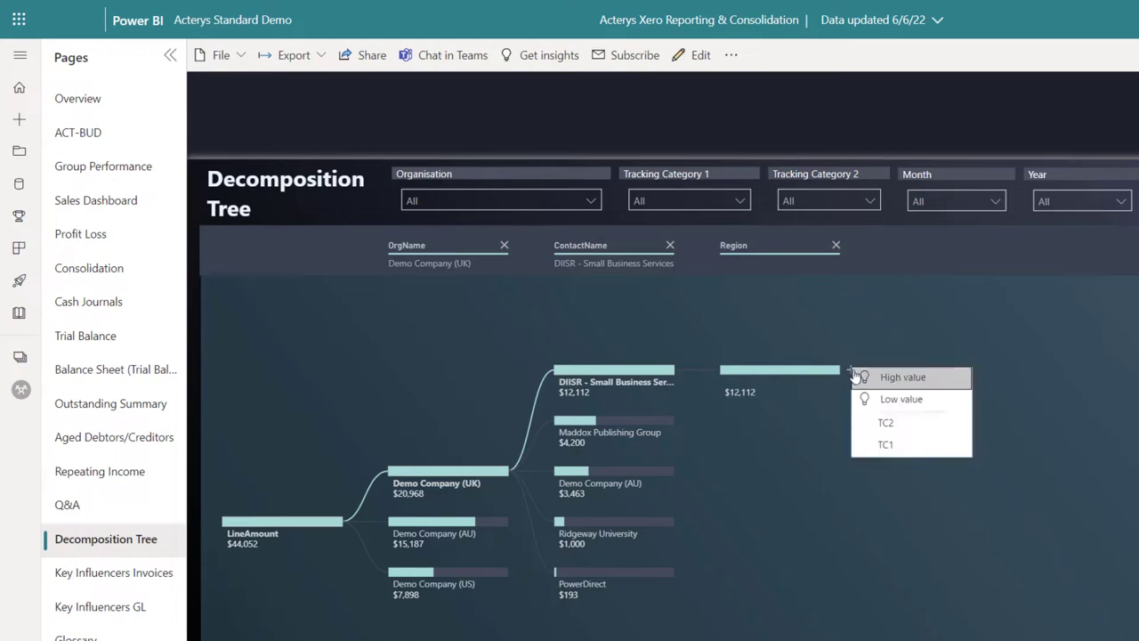
click(880, 442)
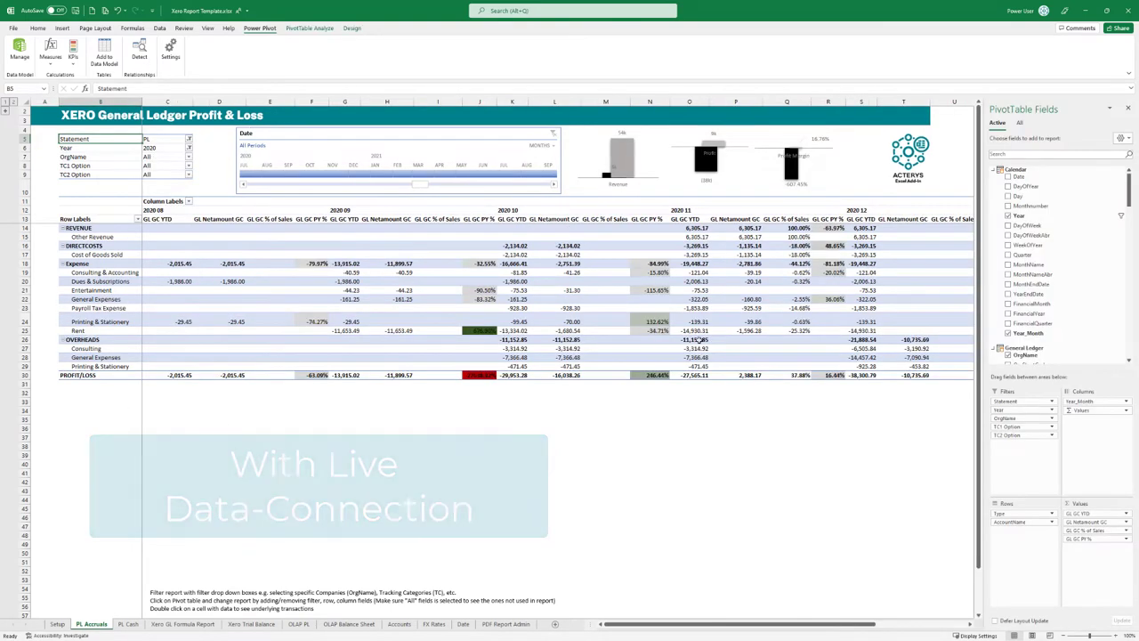
Step: Search fields for 'code', add then remove Code from Rows, and drill into the 2020 09 Rent YTD value
click(1030, 153)
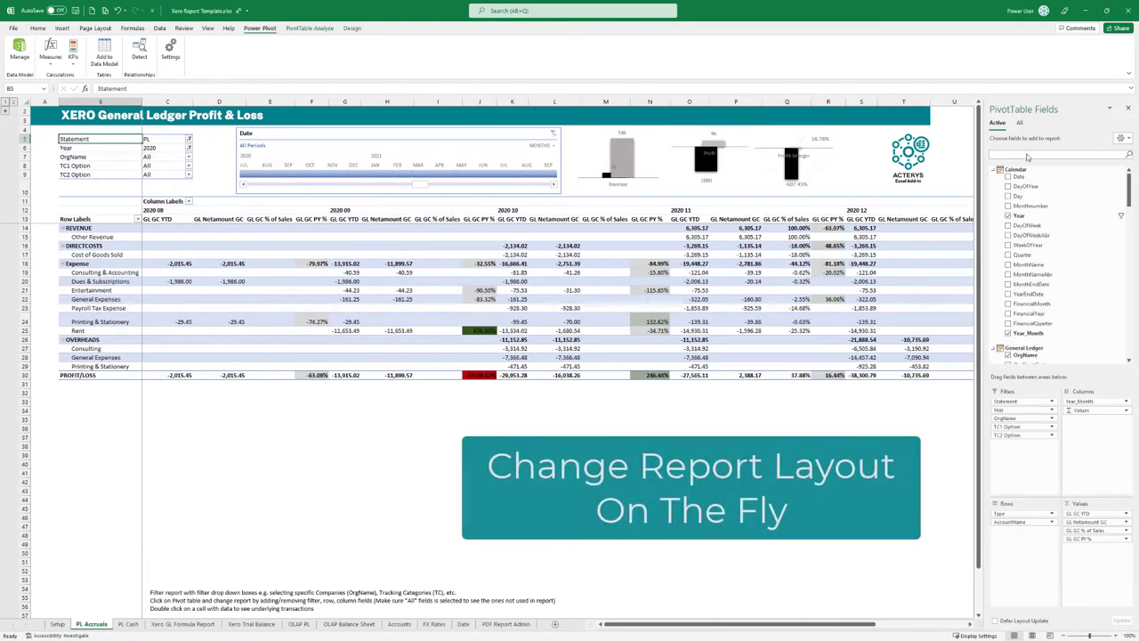
text(code)
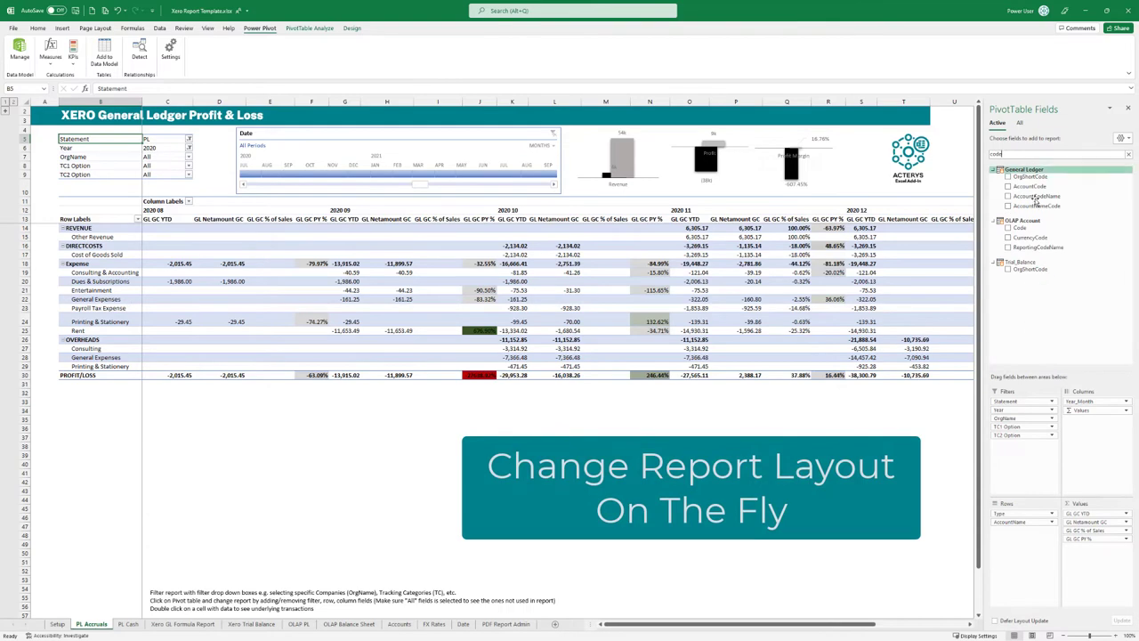
click(1008, 228)
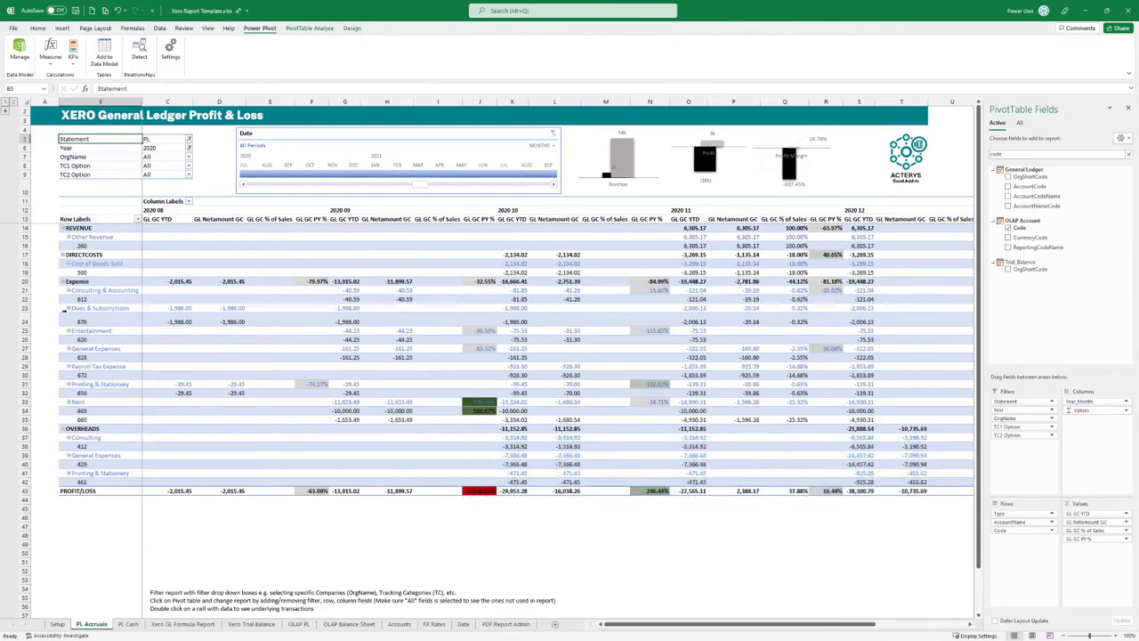
drag(1002, 531, 1037, 300)
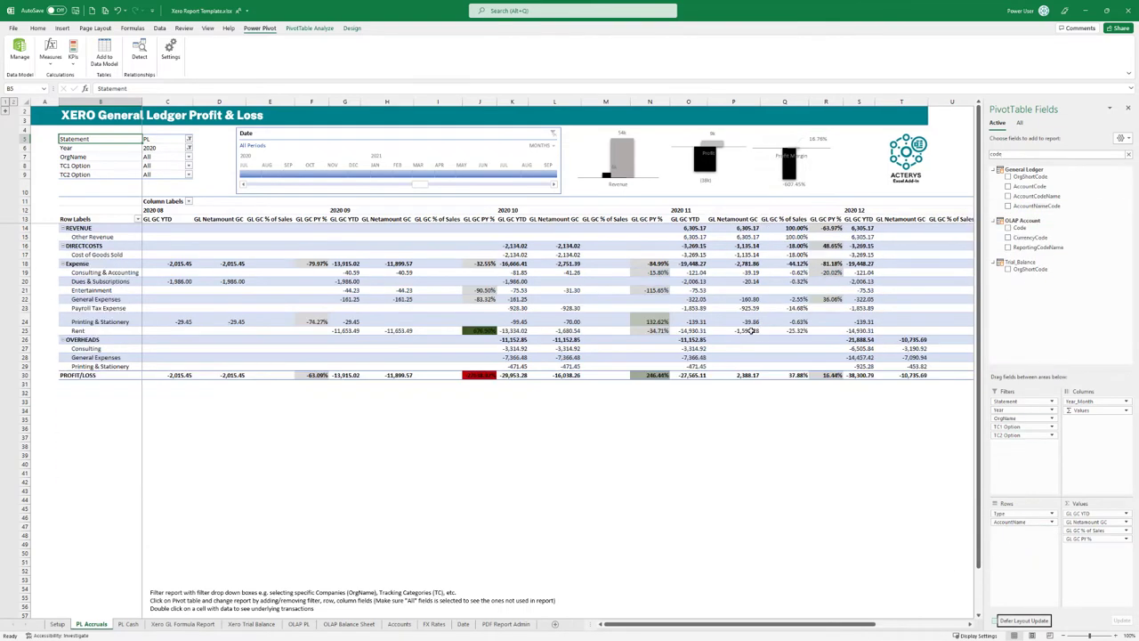
double_click(354, 331)
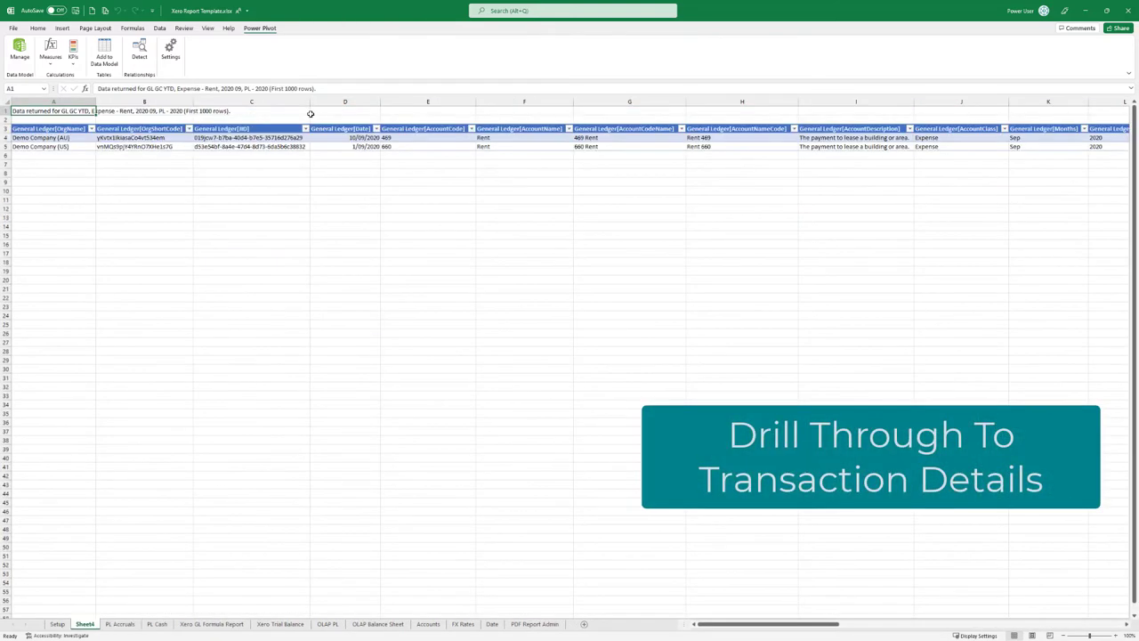
Step: Limit the PL Accruals timeline to Jul 2020 – Feb 2021, then view the PL Cash and GL Formula Report sheets
click(120, 622)
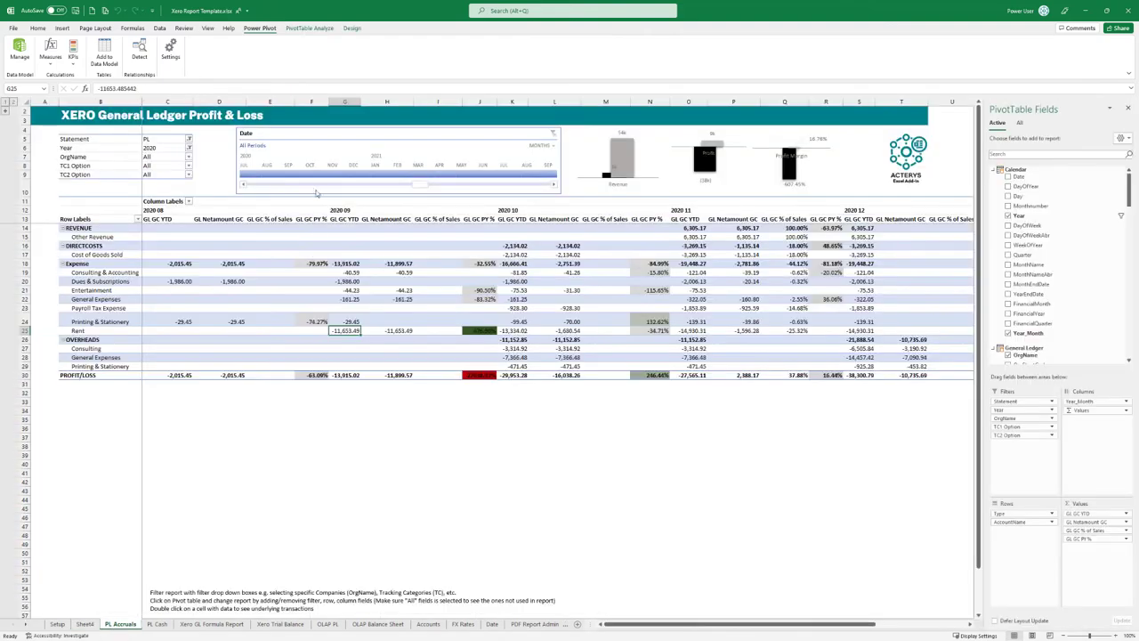
click(254, 174)
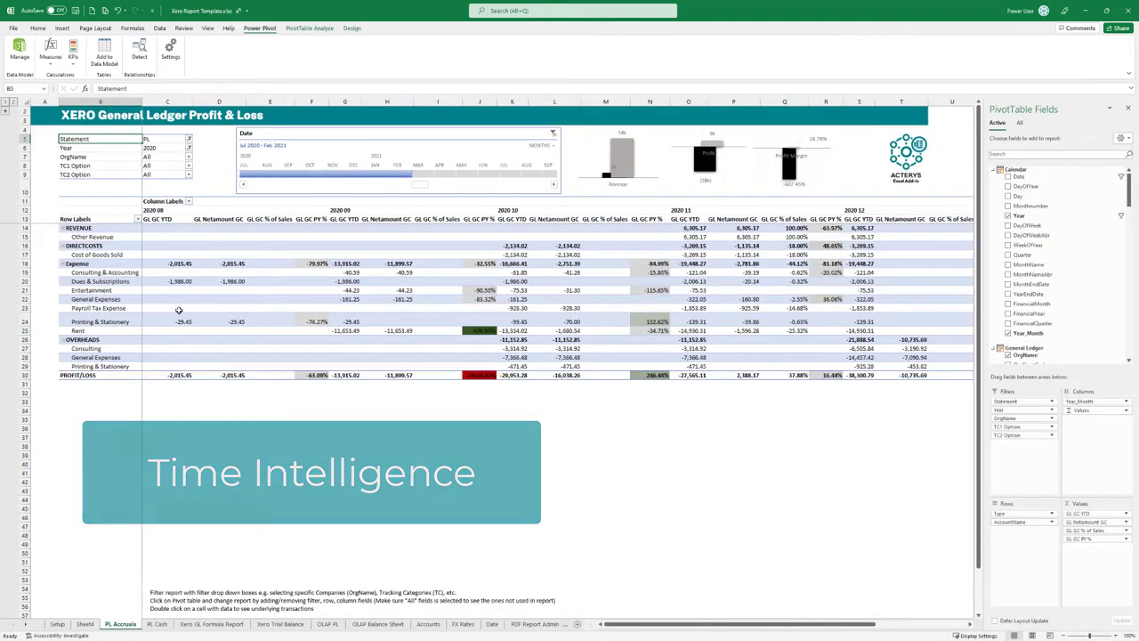
click(157, 623)
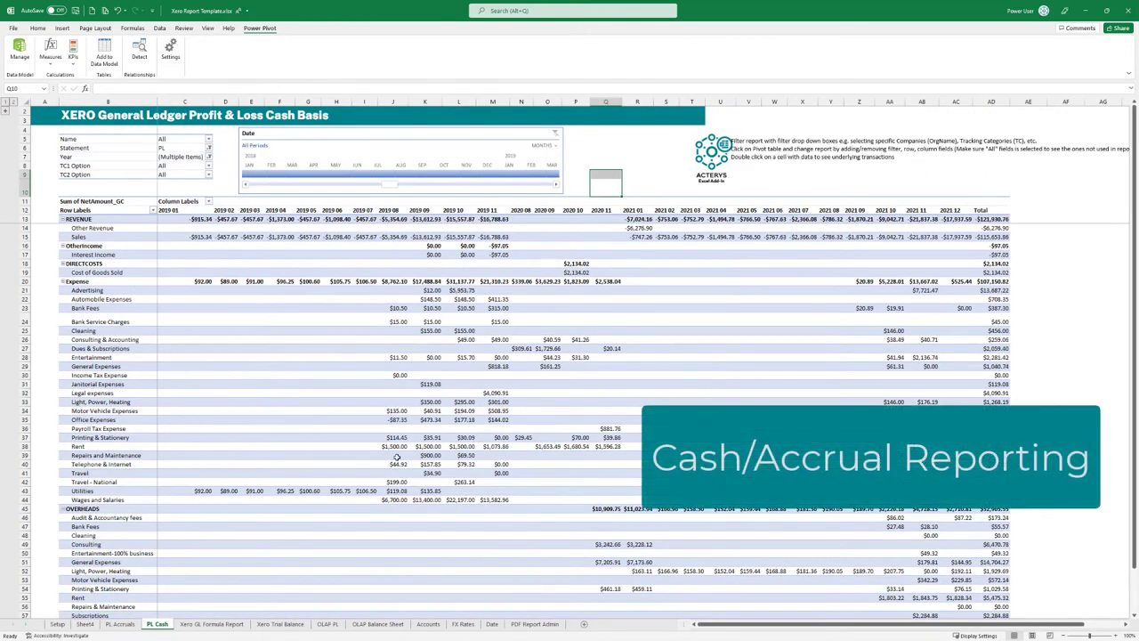
click(209, 625)
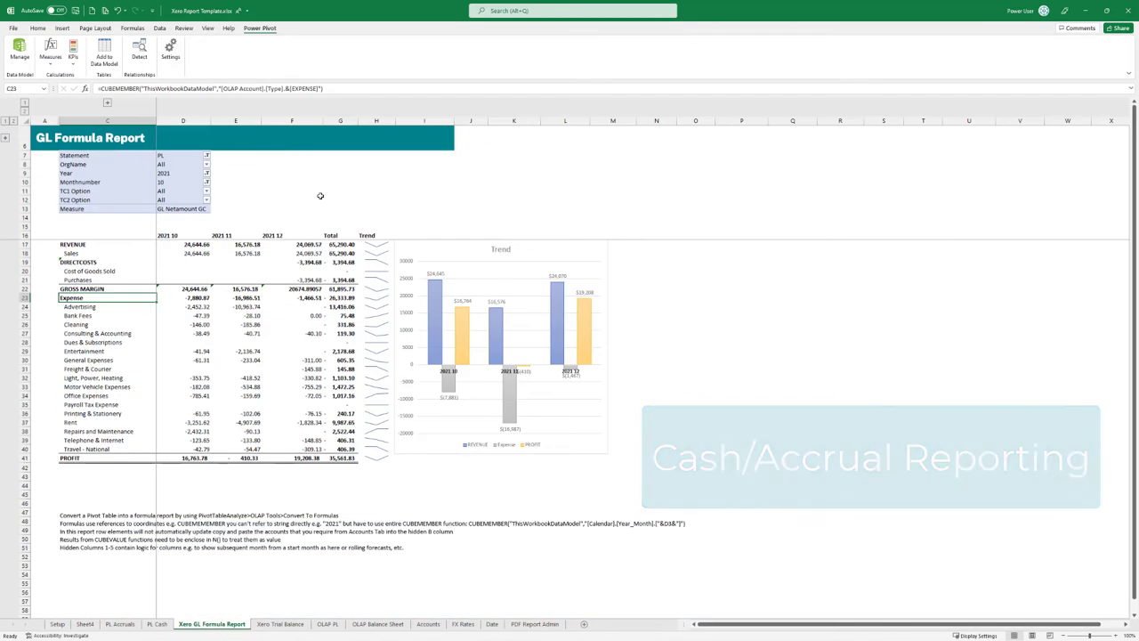
Step: Insert a GM% row above Expense with =D22/D18 in D23, filled across to G23
click(26, 297)
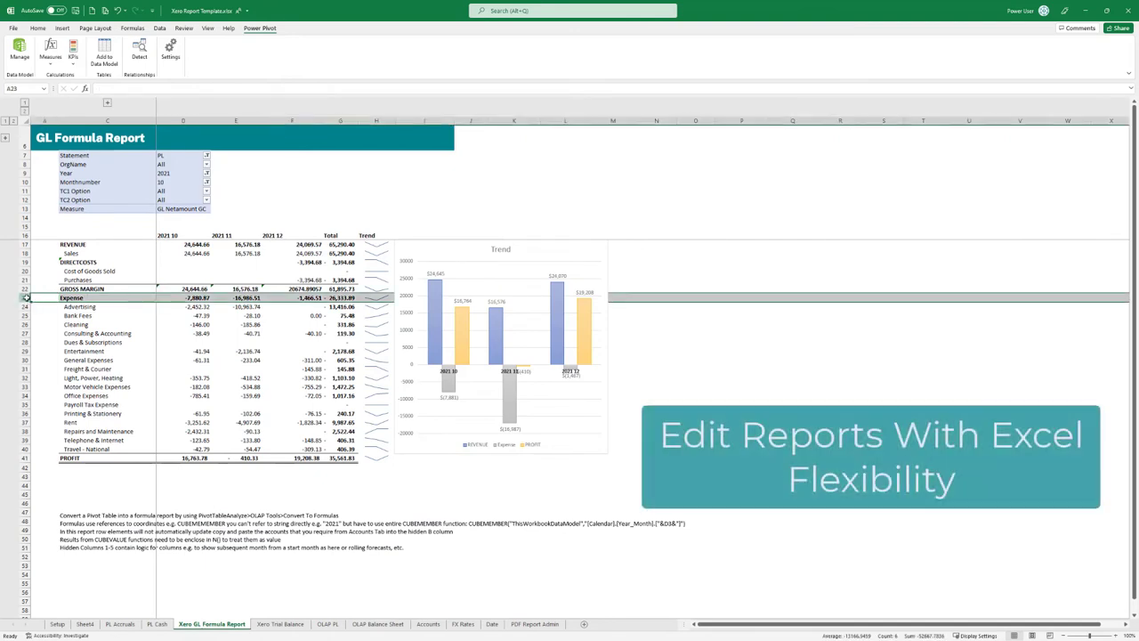
key(ctrl+shift+equal)
click(95, 298)
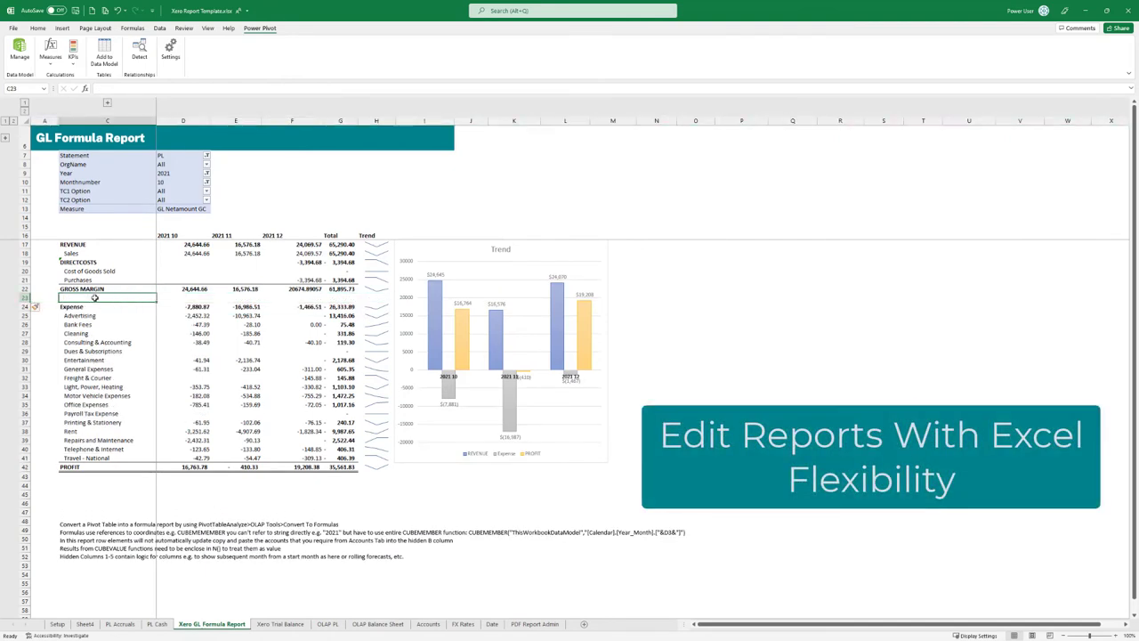
text(GM%)
click(197, 297)
text(=)
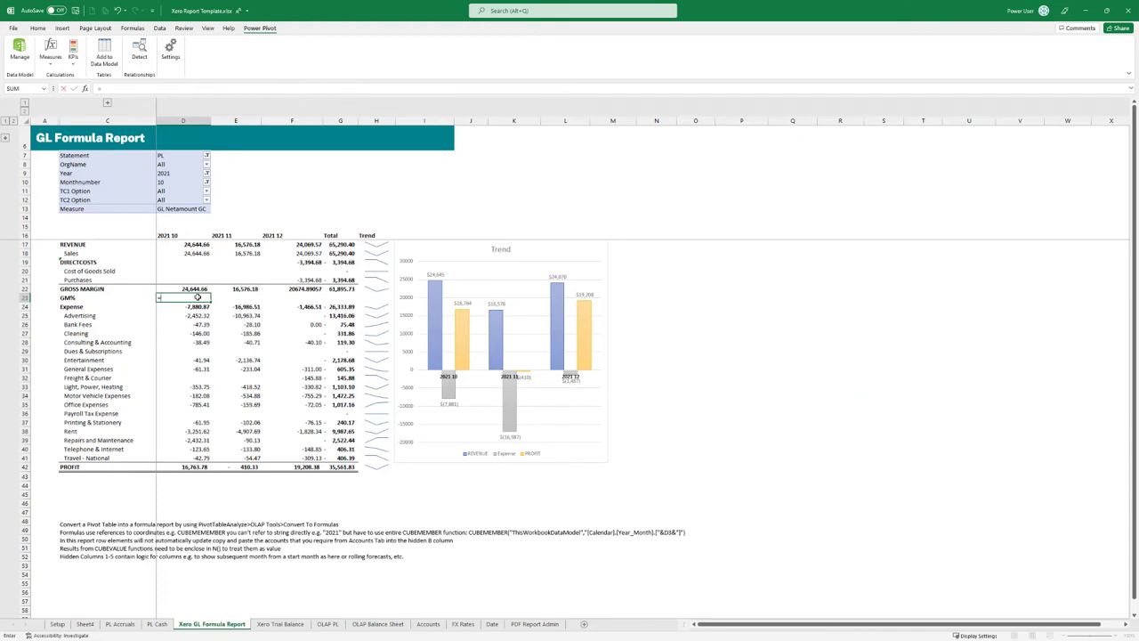
key(Return)
drag(210, 301, 351, 299)
Step: Format the GM% row as percentages and switch to the Xero Trial Balance sheet
click(37, 28)
click(370, 59)
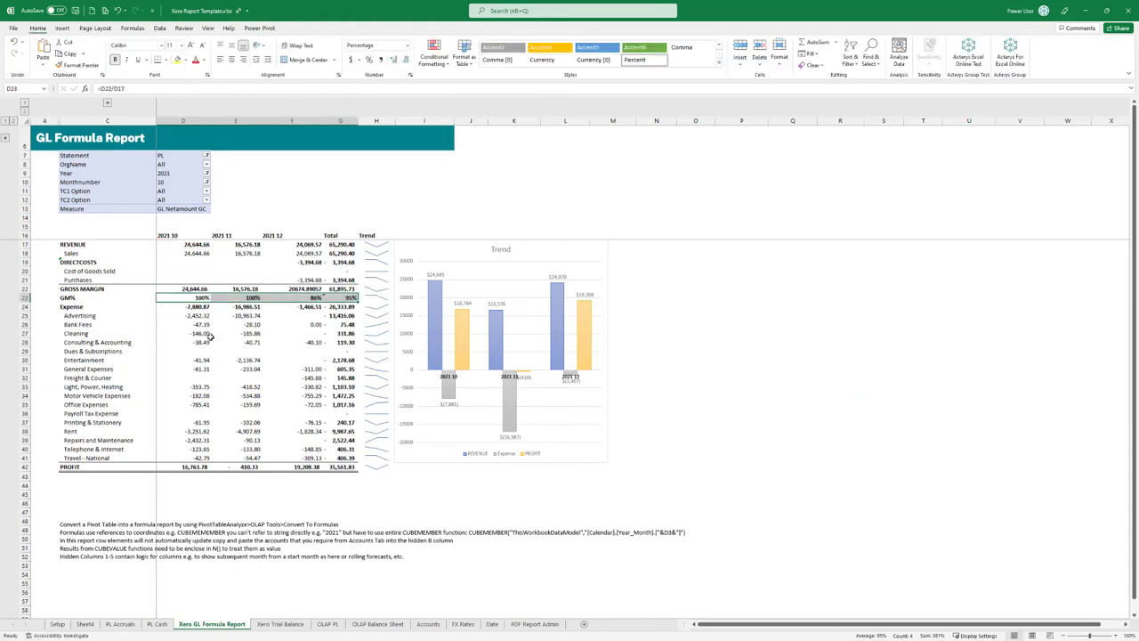
click(280, 624)
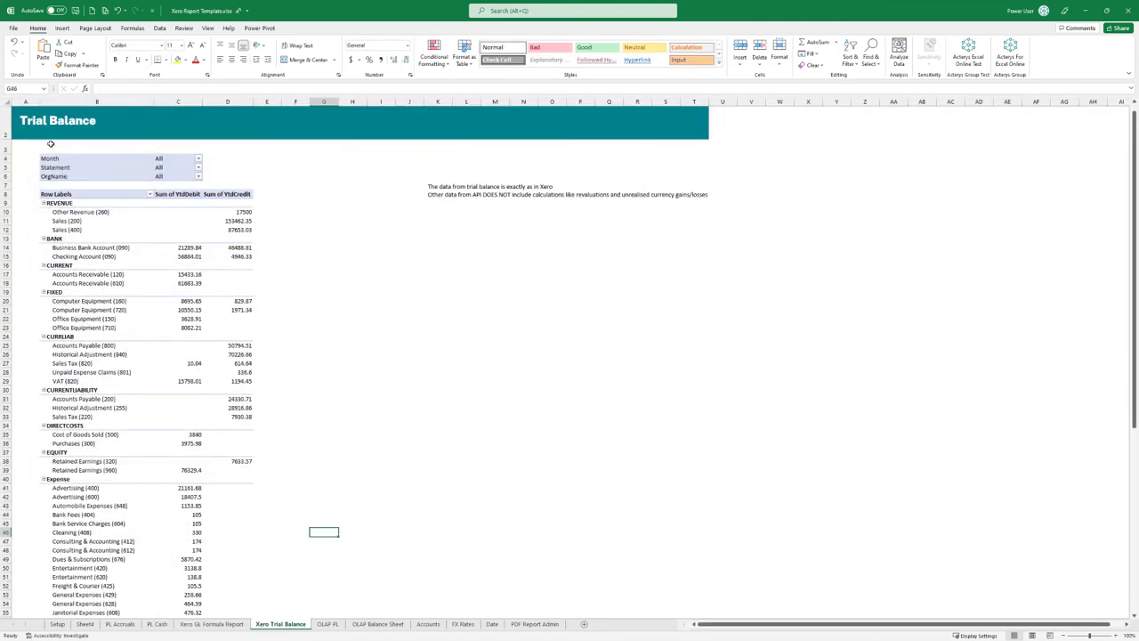
Step: On OLAP PL with the Acterys Excel Online panel, raise the 2021 01 Revenue budget from 3,000 to 4,000
click(328, 626)
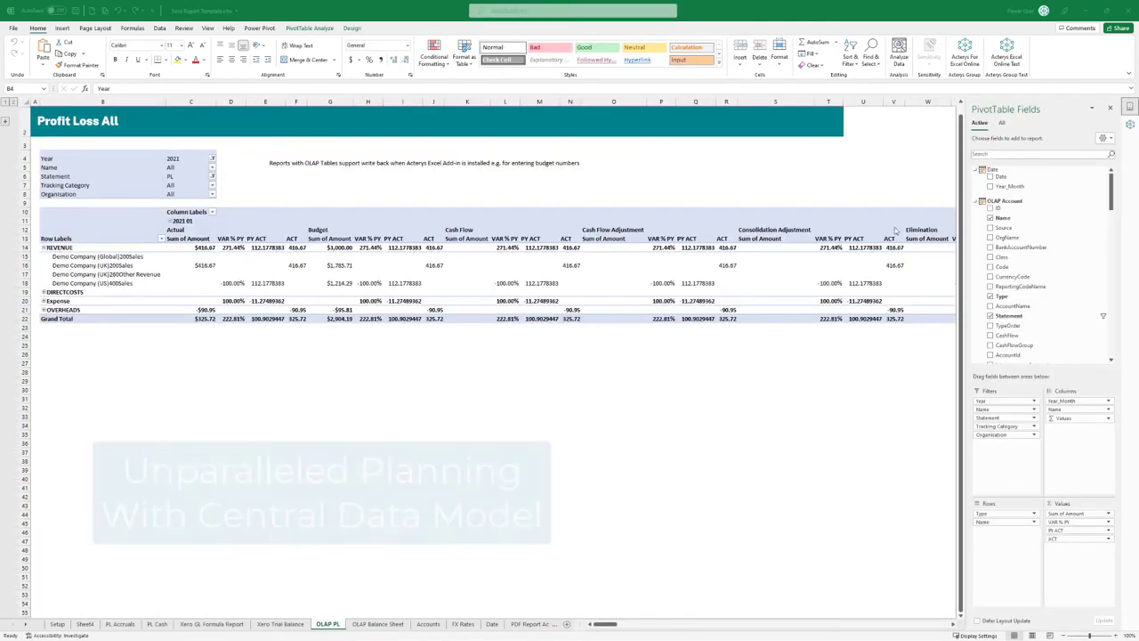
click(966, 57)
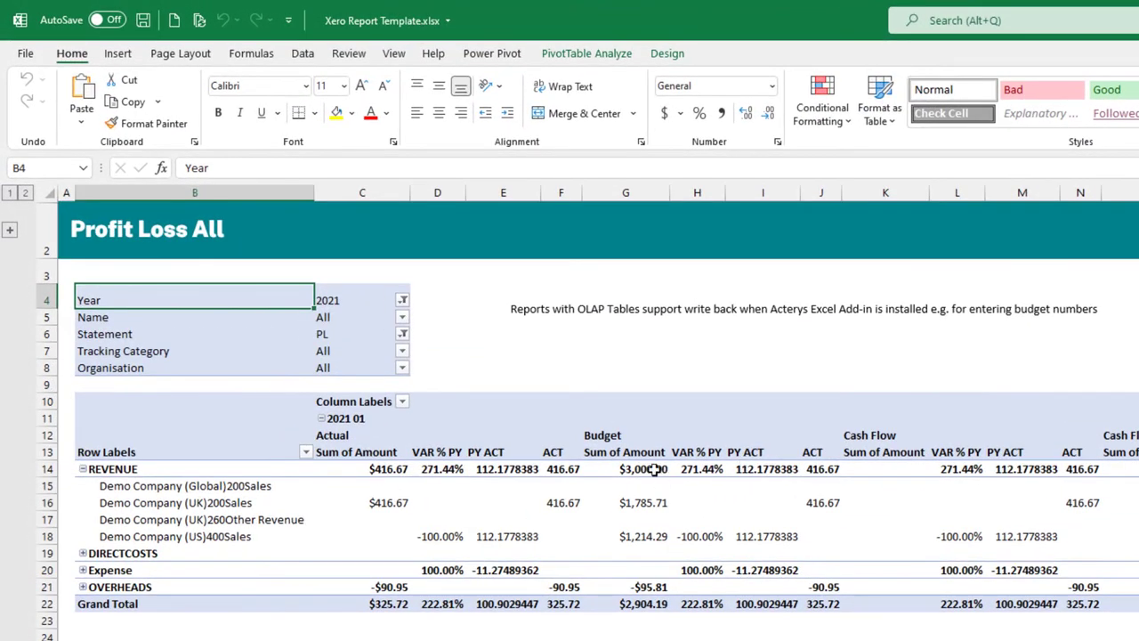
click(654, 469)
text(4000)
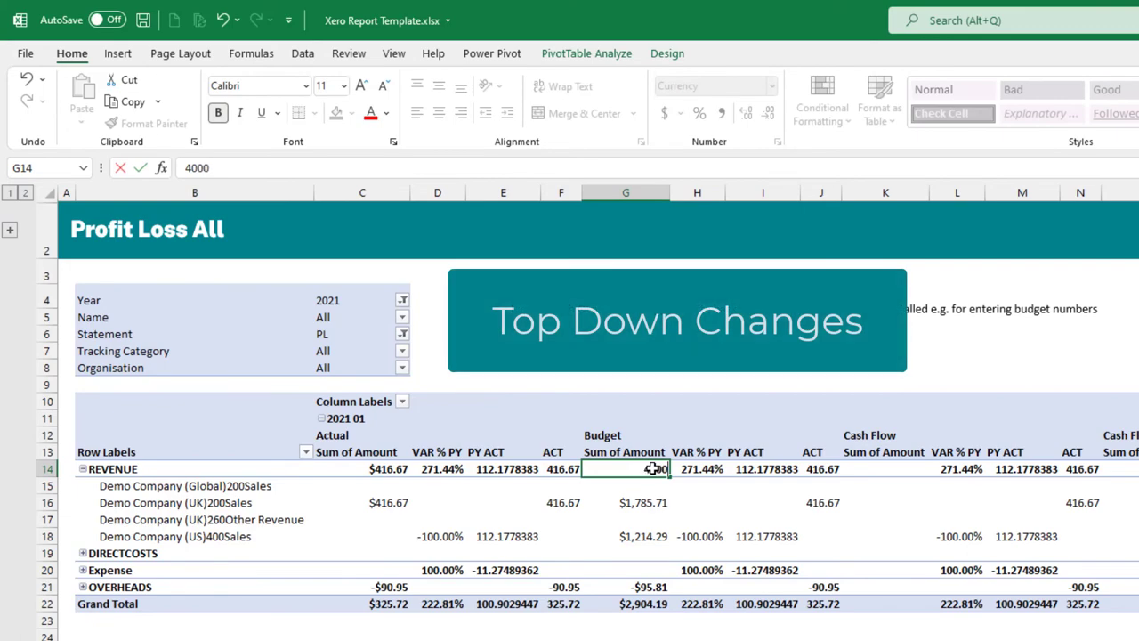
key(Return)
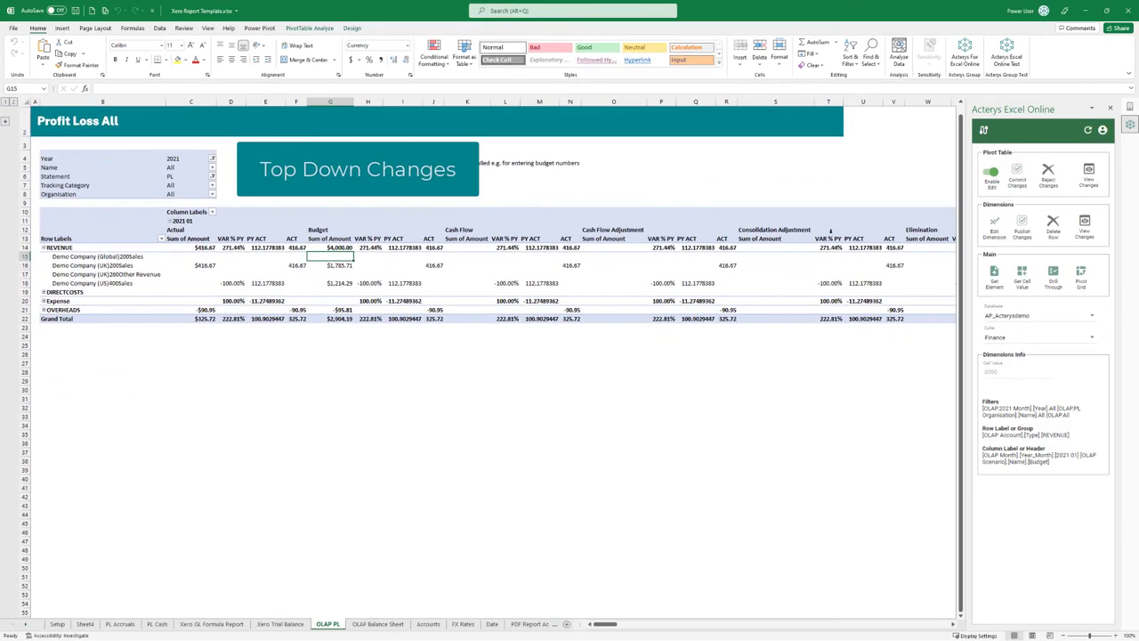
click(1089, 179)
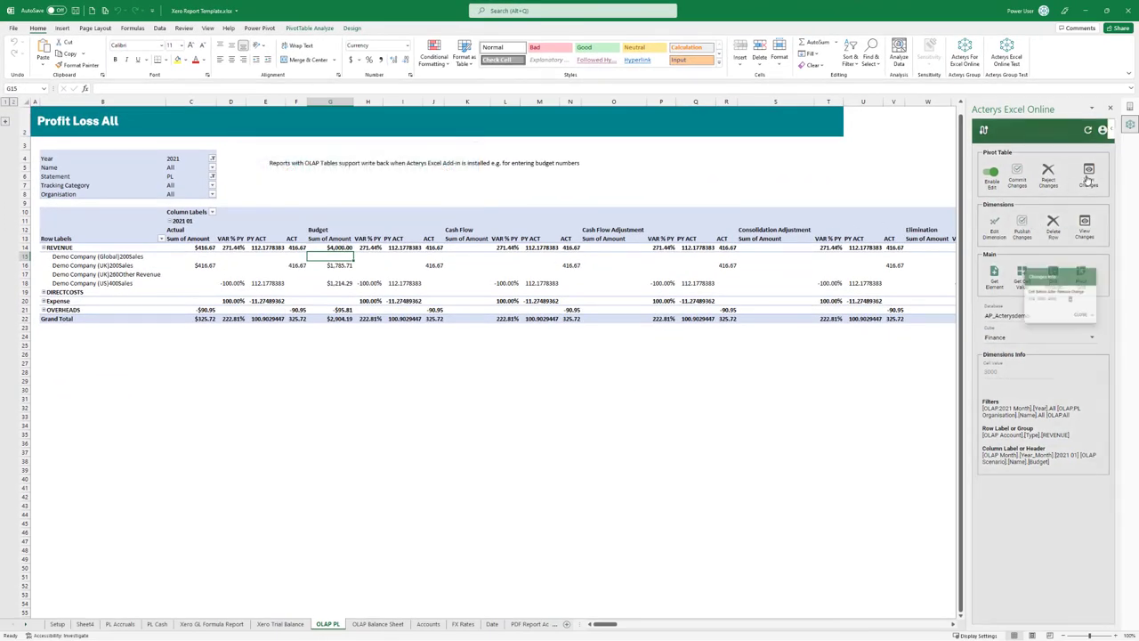
click(1074, 399)
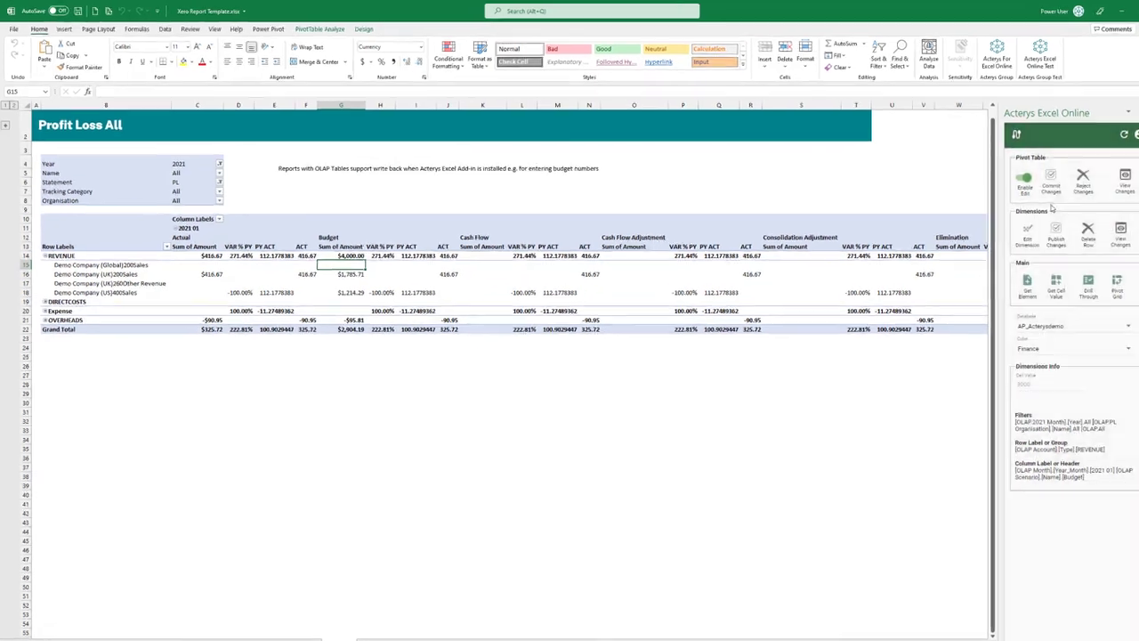